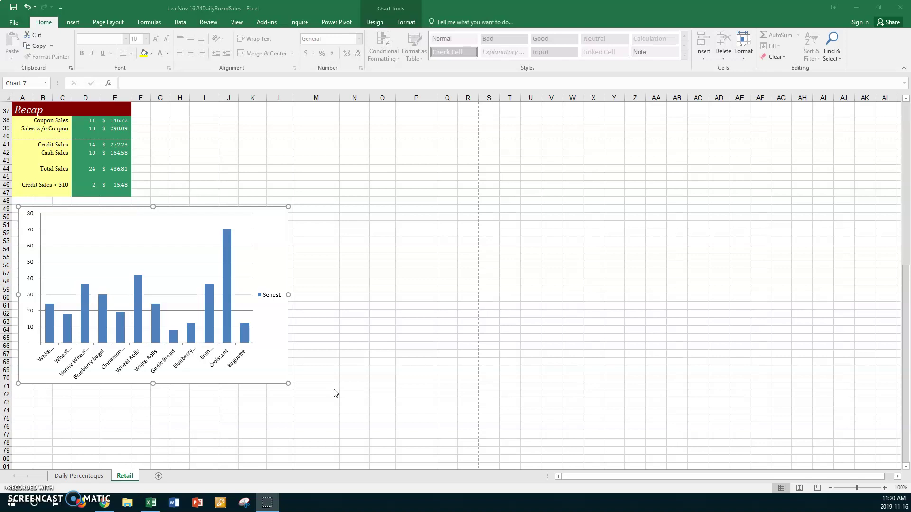
- Move the bread sales chart beneath the Recap block at column A and resize it to span about columns A–L
click(93, 207)
drag(93, 207, 231, 147)
scroll(237, 167, up, 5)
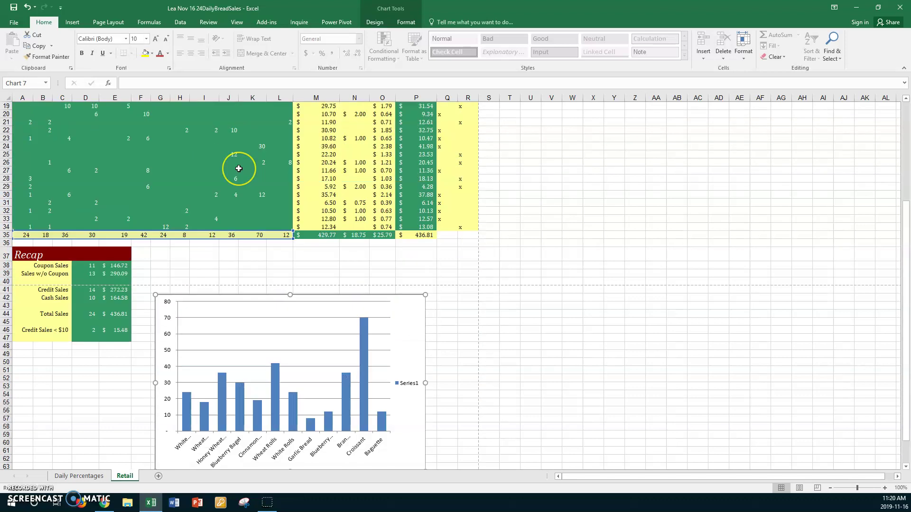
scroll(238, 168, up, 5)
scroll(239, 169, up, 2)
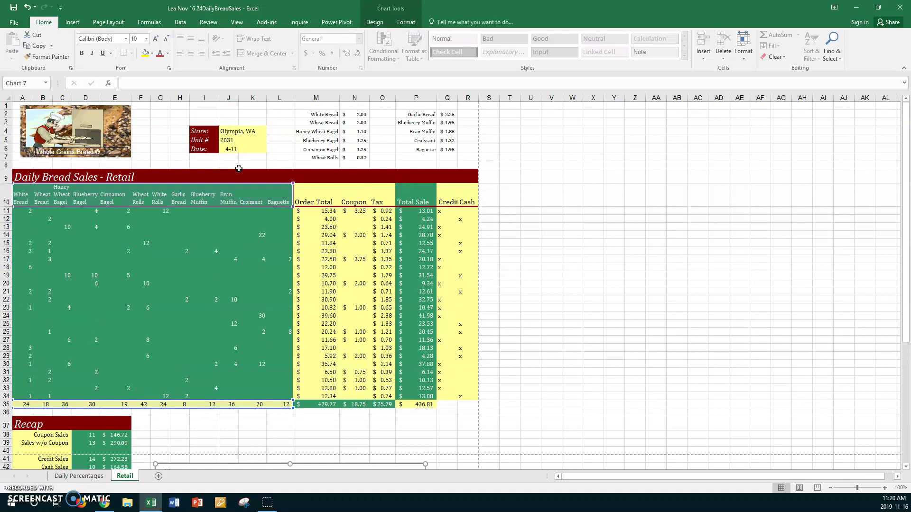
scroll(238, 169, down, 8)
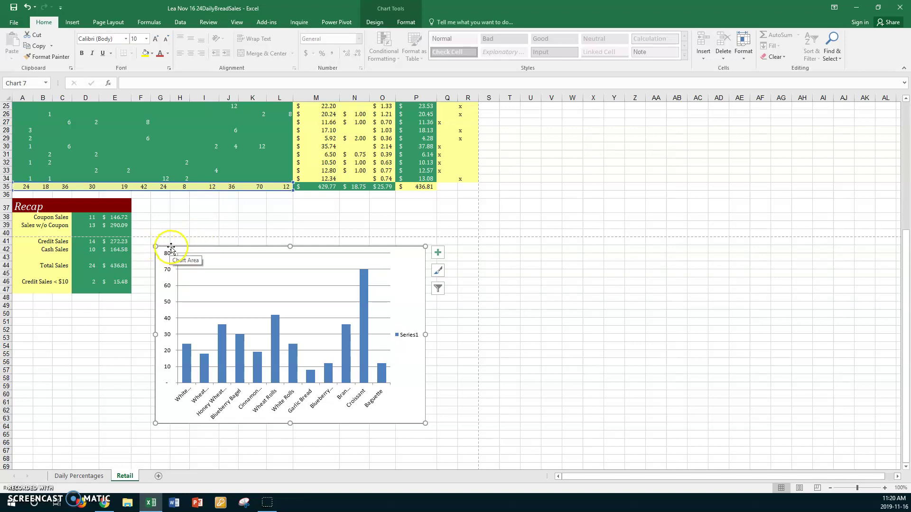
drag(172, 247, 157, 243)
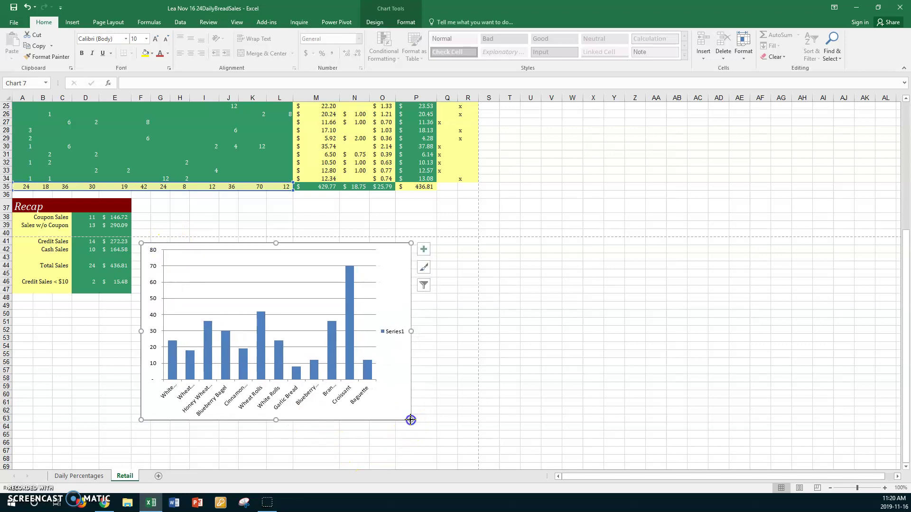
drag(411, 420, 470, 449)
scroll(408, 437, down, 3)
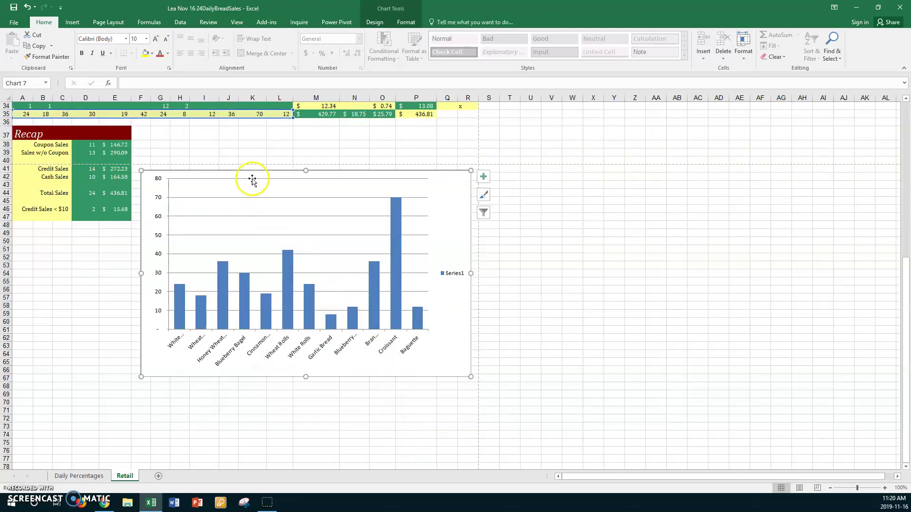
mouse_move(252, 175)
mouse_down()
mouse_move(210, 247)
mouse_move(167, 232)
mouse_move(131, 235)
mouse_up()
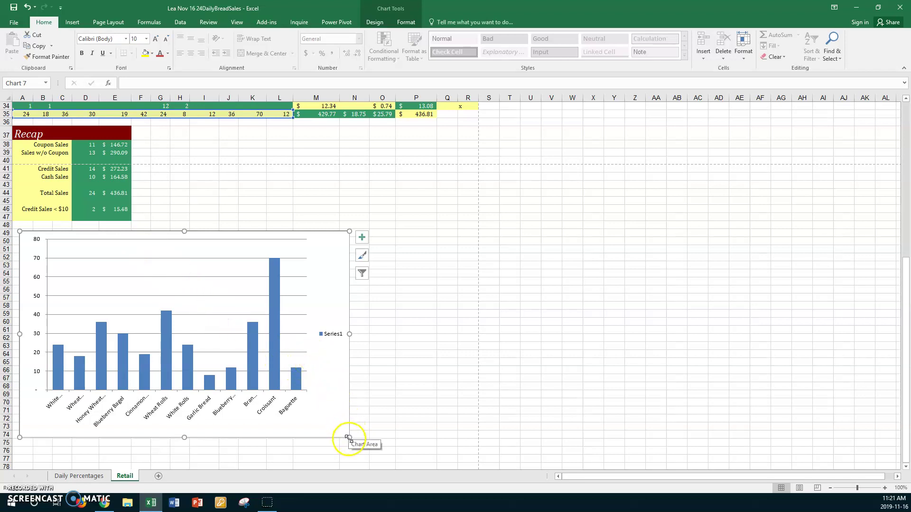
drag(341, 437, 333, 435)
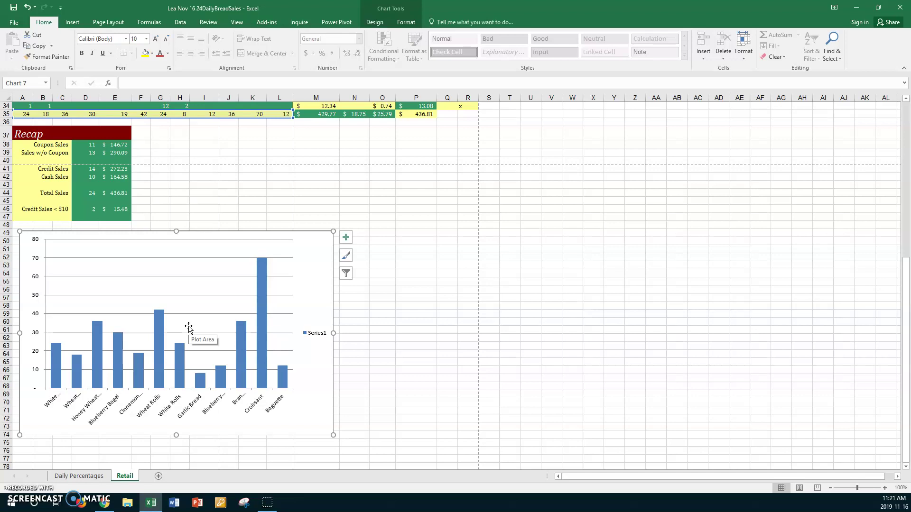
- Apply Quick Layout 8 to add chart title and axis title placeholders
click(374, 23)
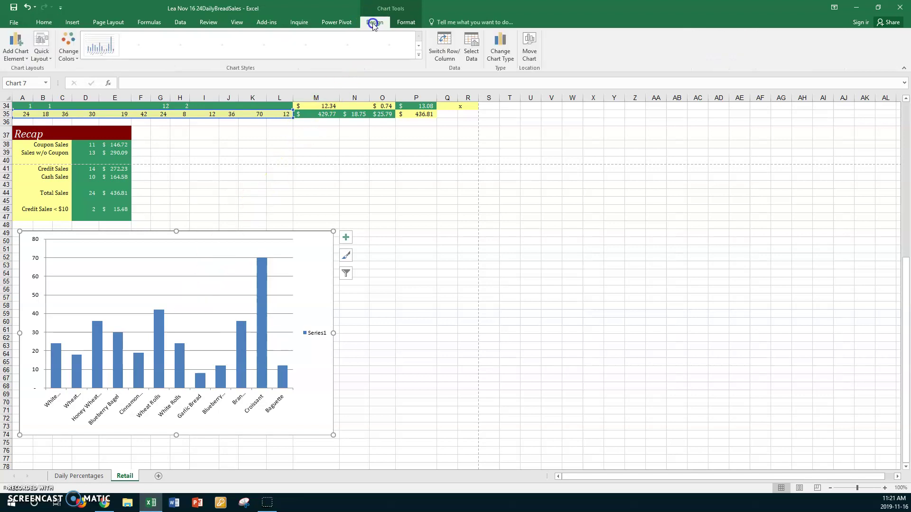
click(51, 59)
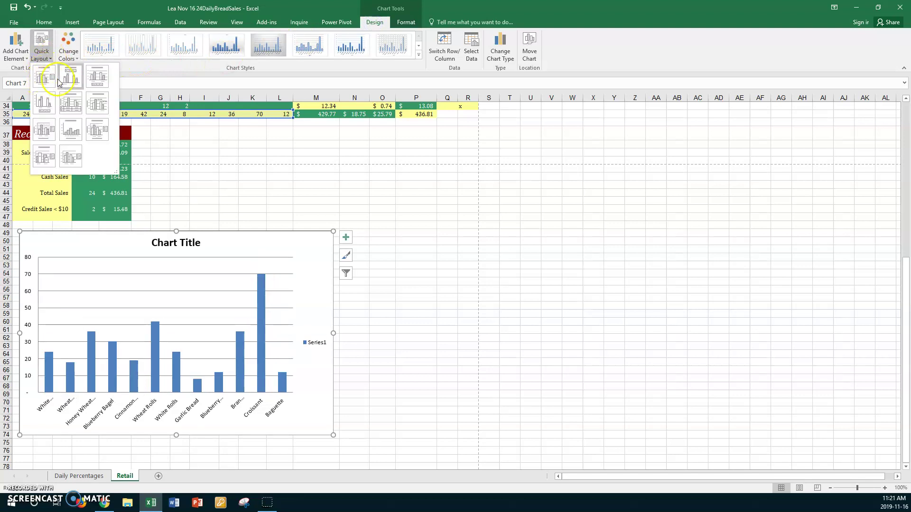
click(70, 131)
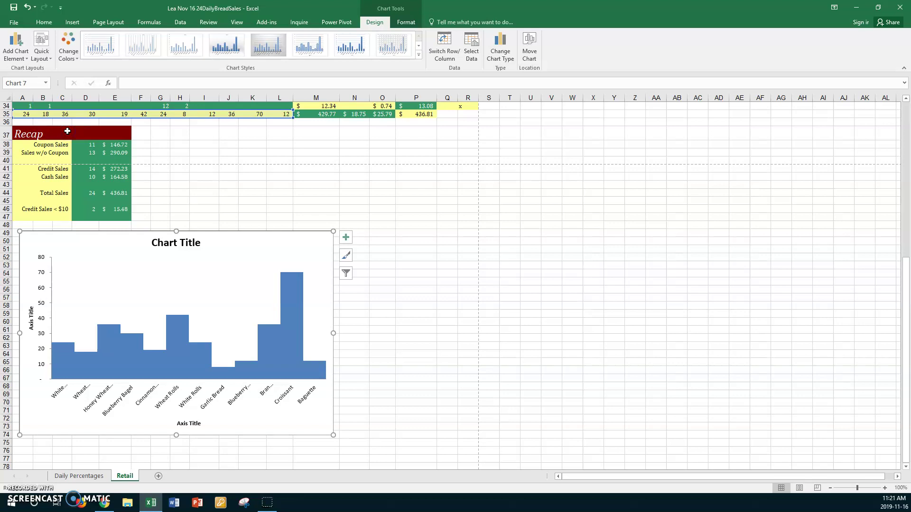
- Apply chart Style 4, the gradient-background style with value labels on each column
click(420, 57)
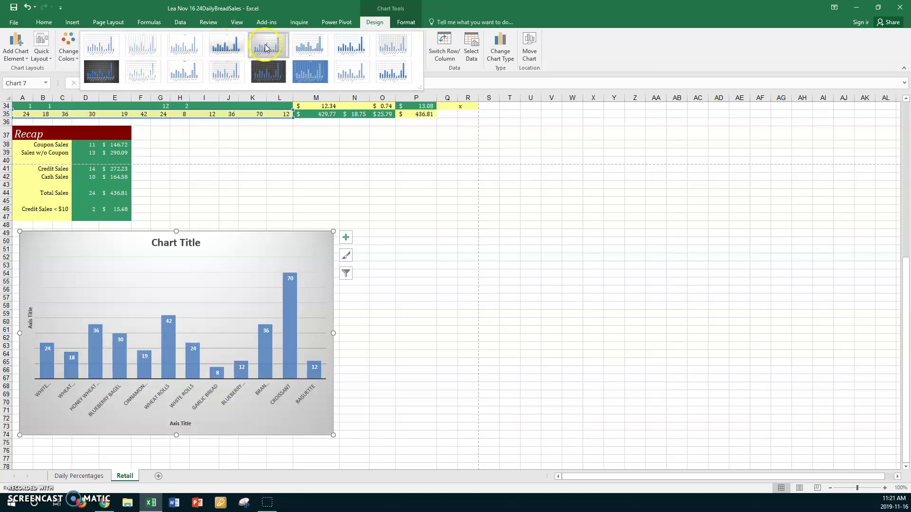
click(307, 49)
click(351, 47)
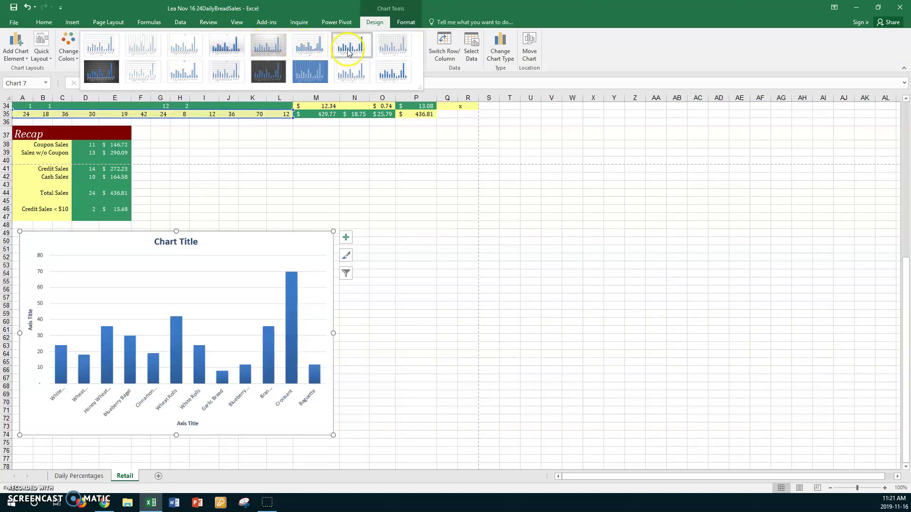
click(384, 55)
click(228, 48)
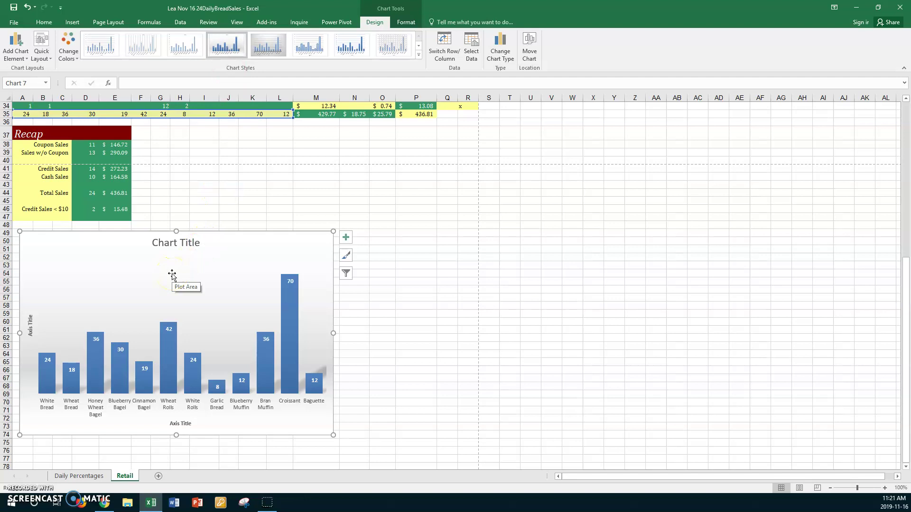
- Compare red and orange palettes, then apply the red monochromatic colour scheme to the columns
click(68, 45)
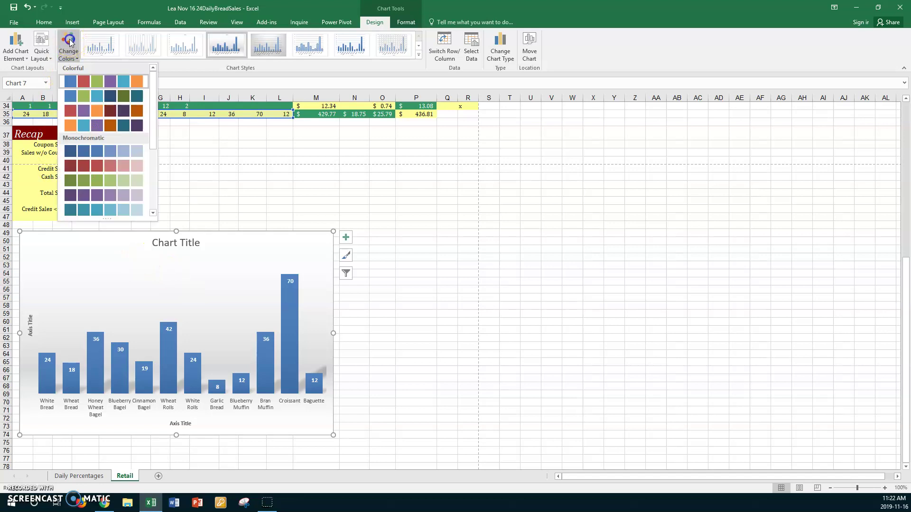
click(115, 169)
drag(152, 143, 158, 204)
click(123, 105)
click(153, 68)
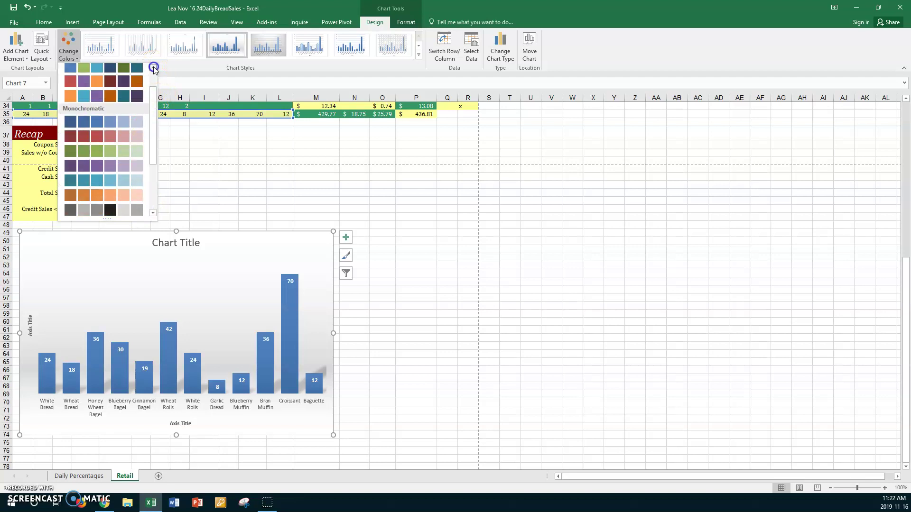
click(153, 68)
click(105, 129)
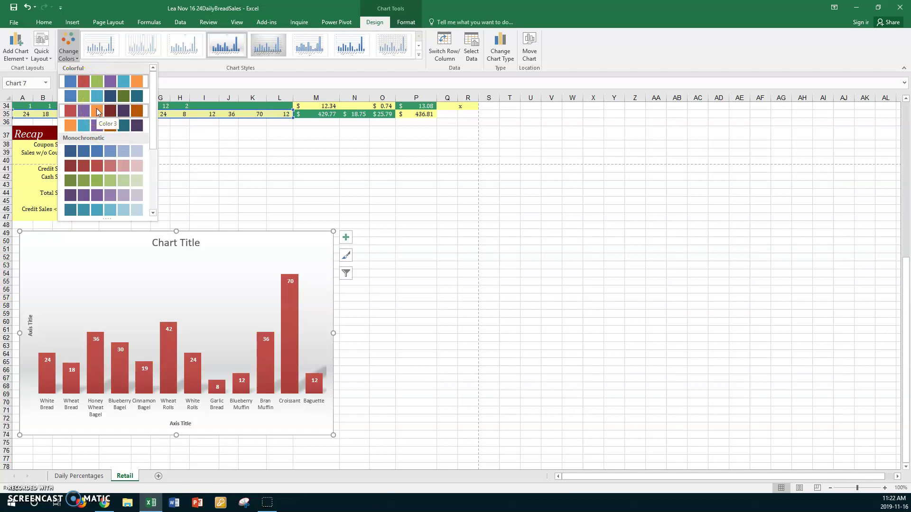
click(110, 111)
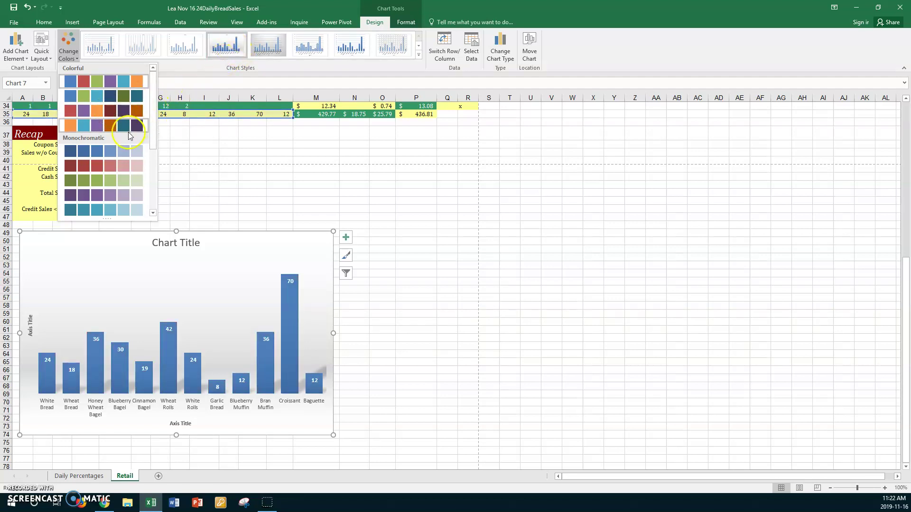
click(111, 112)
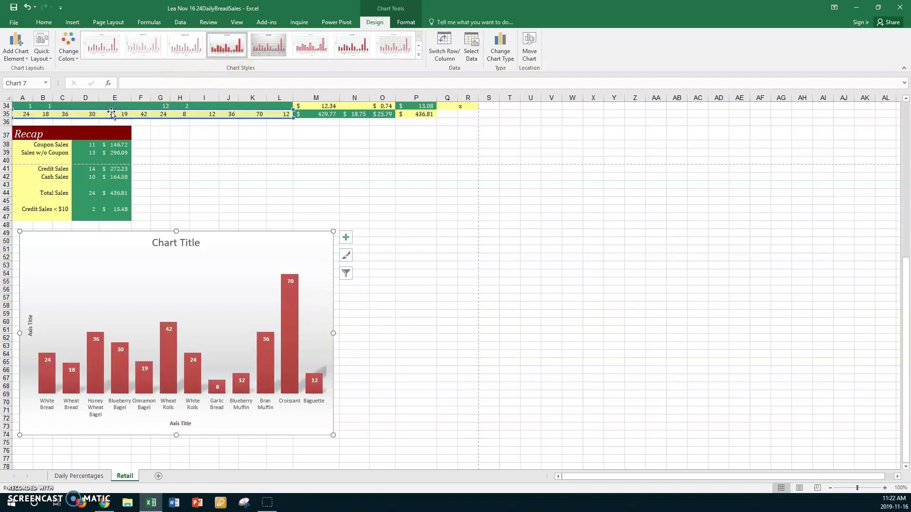
scroll(112, 114, up, 1)
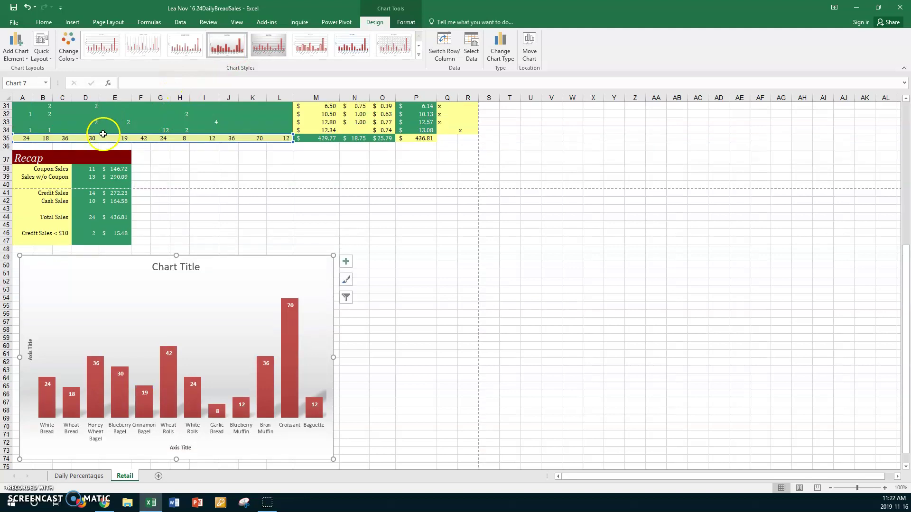
- Replace the chart title placeholder with 'Daily Sales'
click(155, 266)
drag(154, 266, 198, 269)
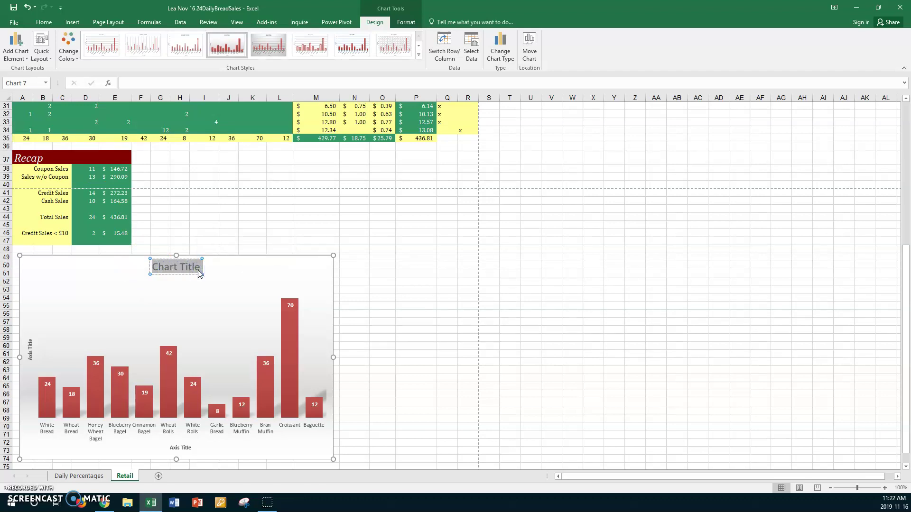
text(Daily Sales)
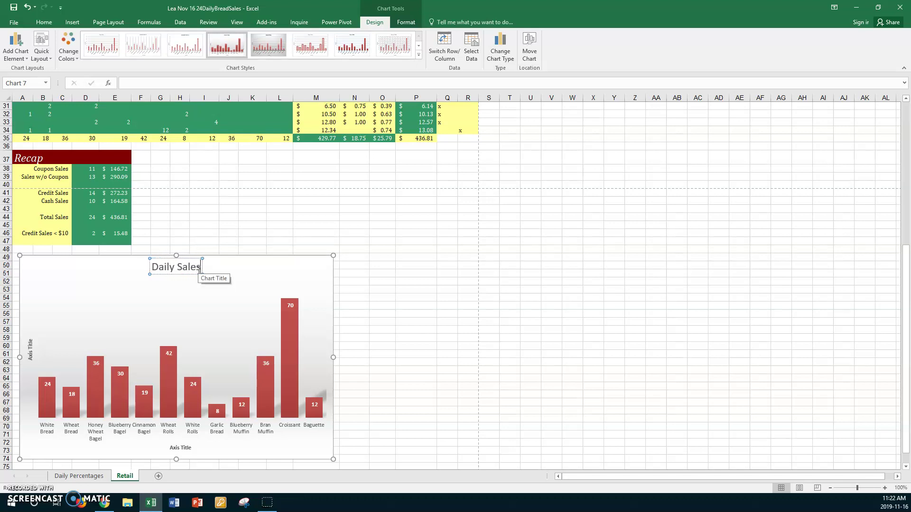
- Format the title as 32 pt bold italic and move it to the chart's top-left
triple_click(199, 268)
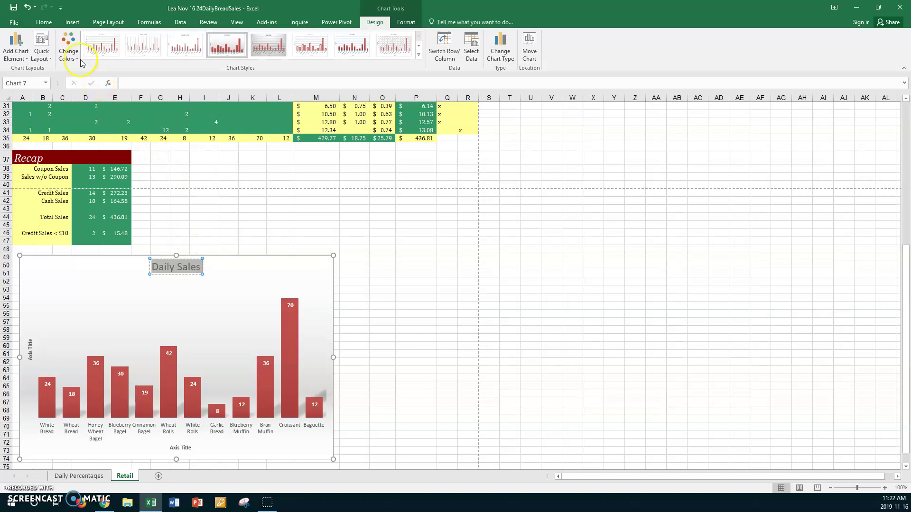
click(45, 22)
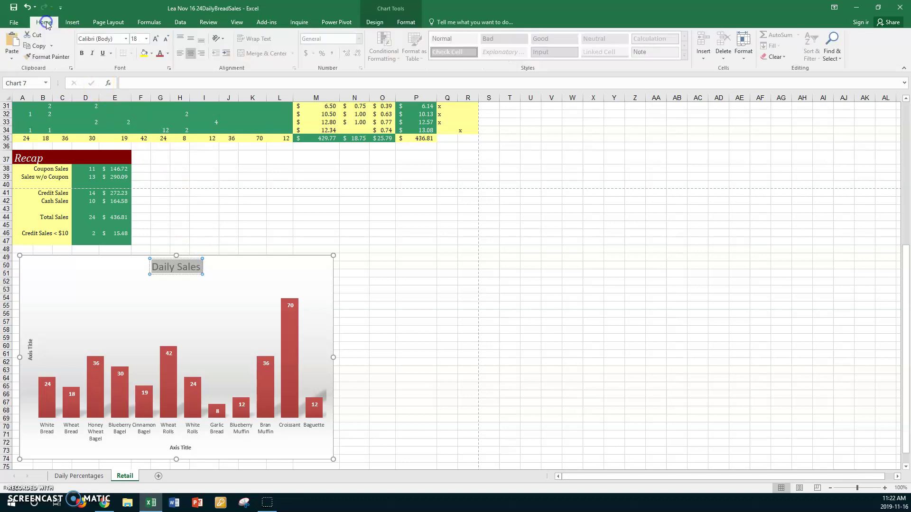
click(145, 39)
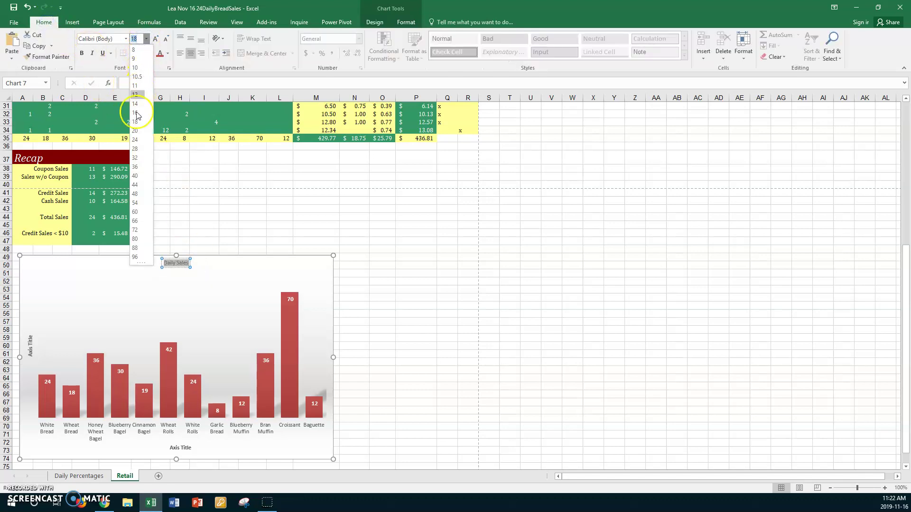
click(135, 159)
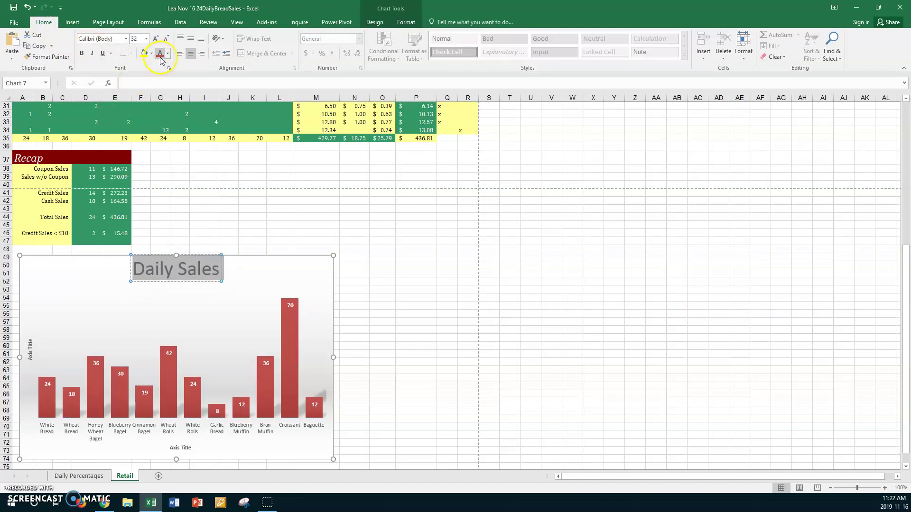
click(82, 54)
click(92, 53)
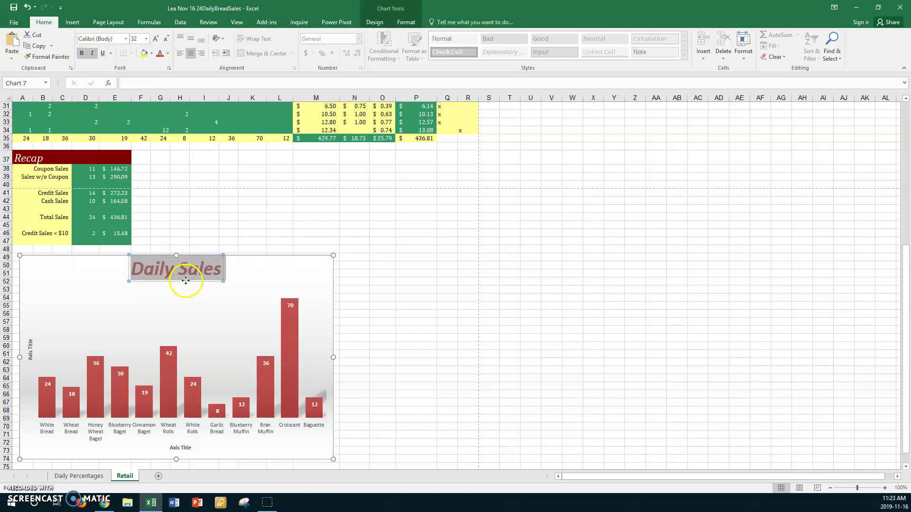
drag(185, 280, 84, 289)
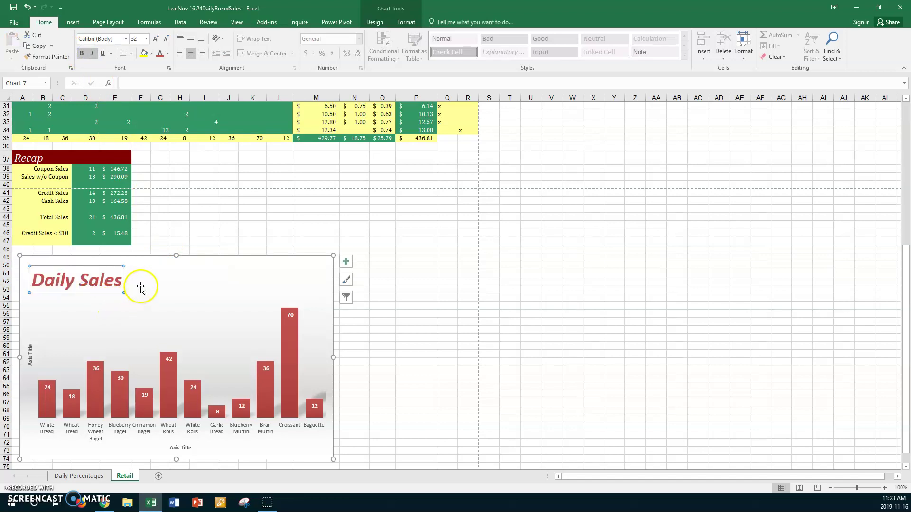
click(394, 24)
click(383, 45)
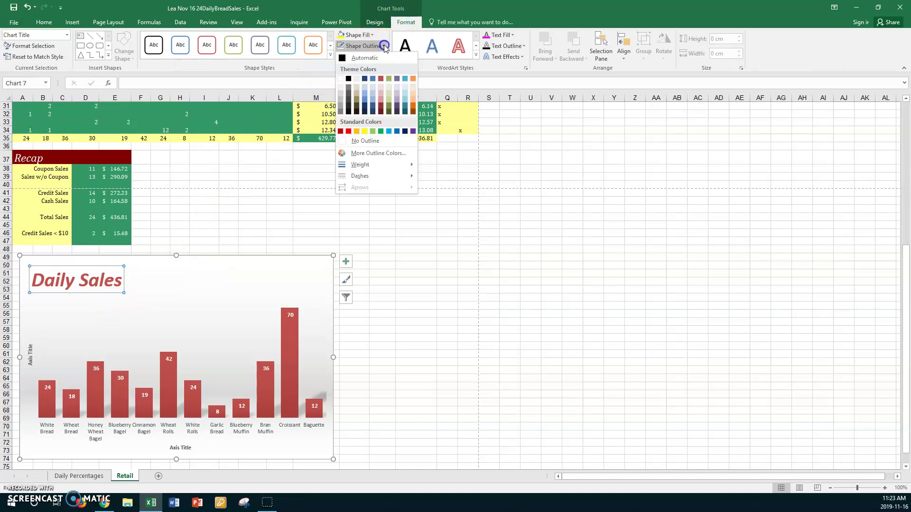
click(364, 142)
click(185, 275)
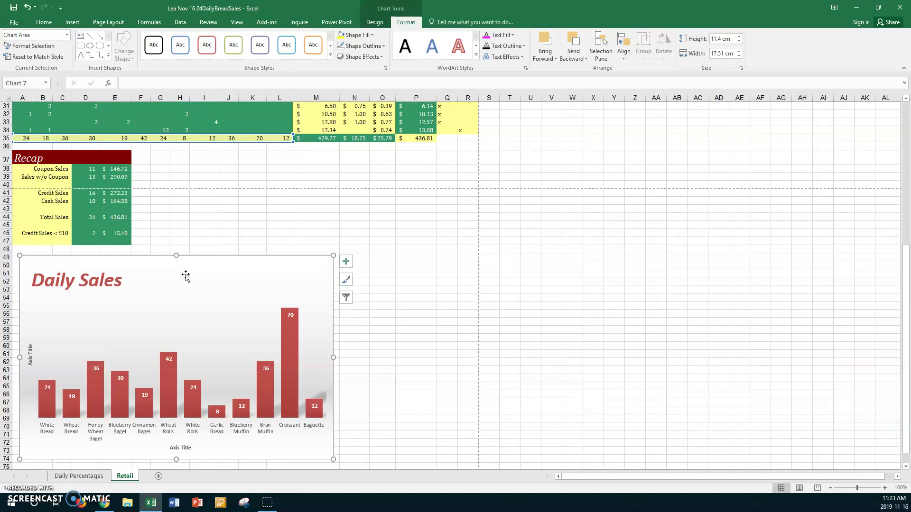
click(32, 360)
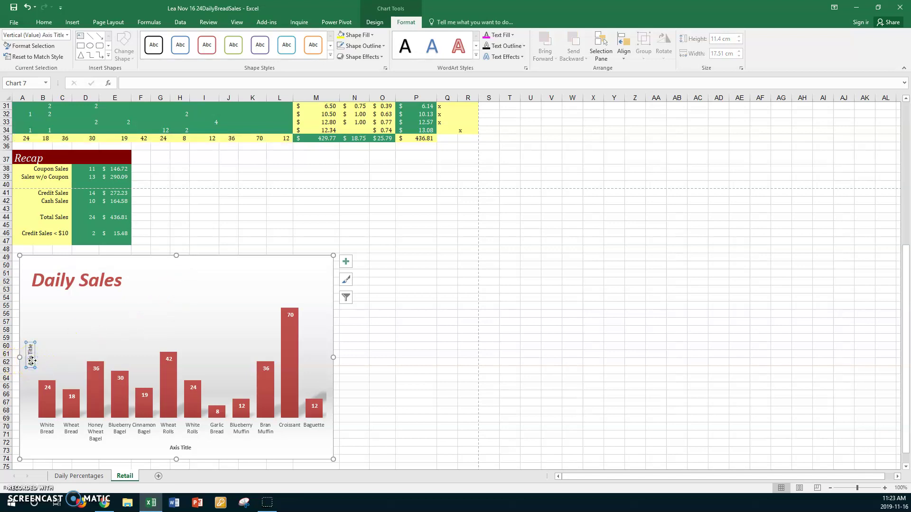
key(Delete)
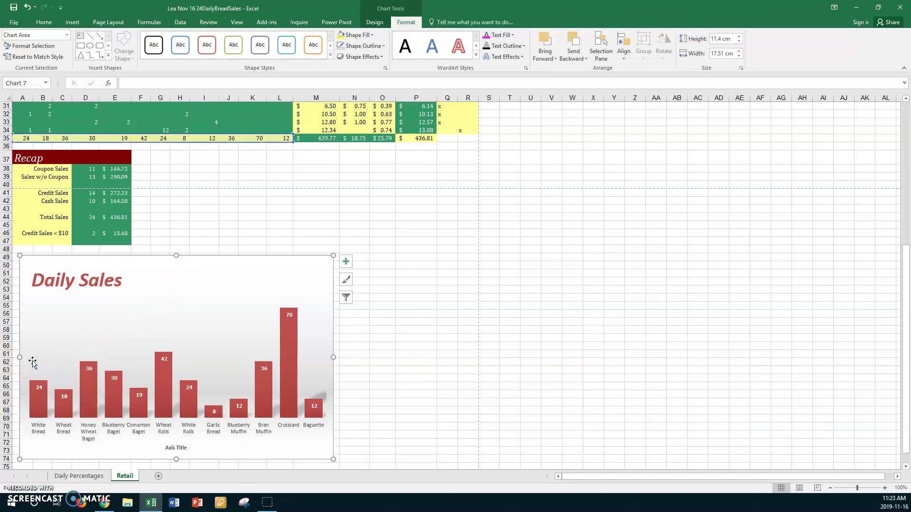
click(169, 447)
key(Delete)
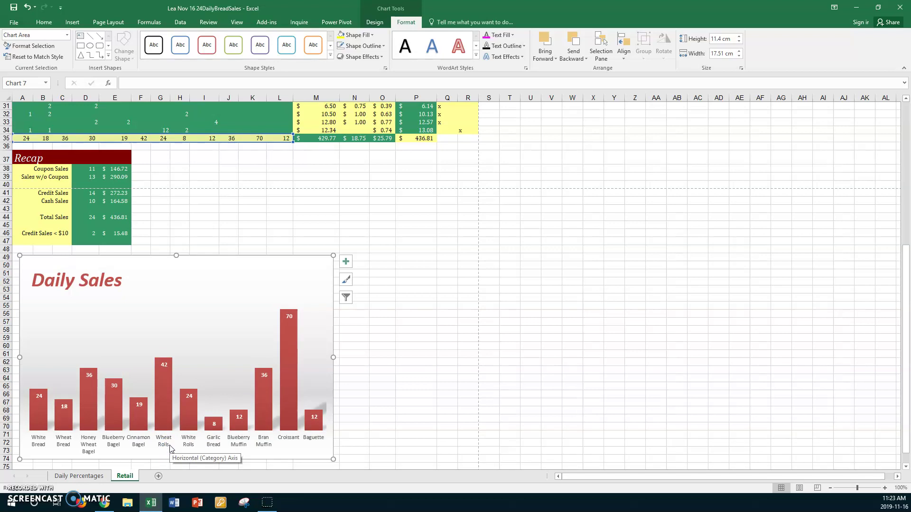
- Give the chart area a gradient fill using a light peach preset
click(269, 274)
right_click(268, 274)
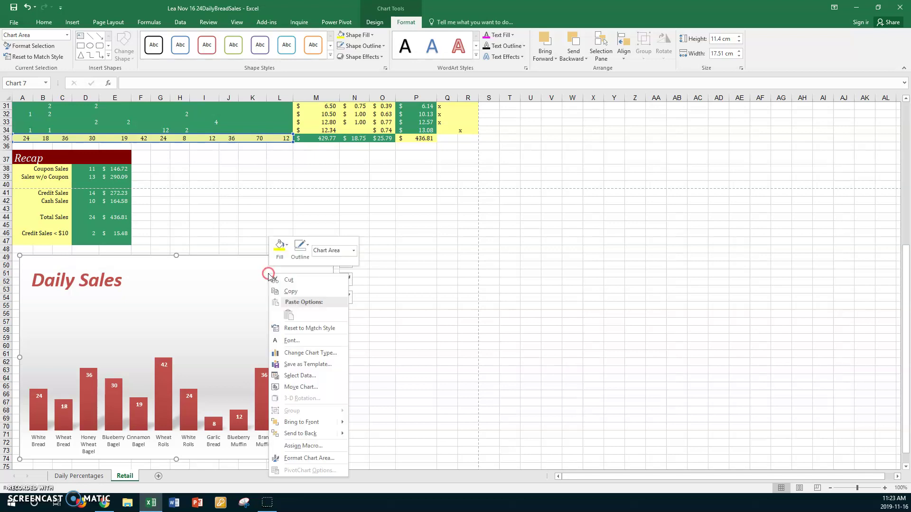
click(294, 460)
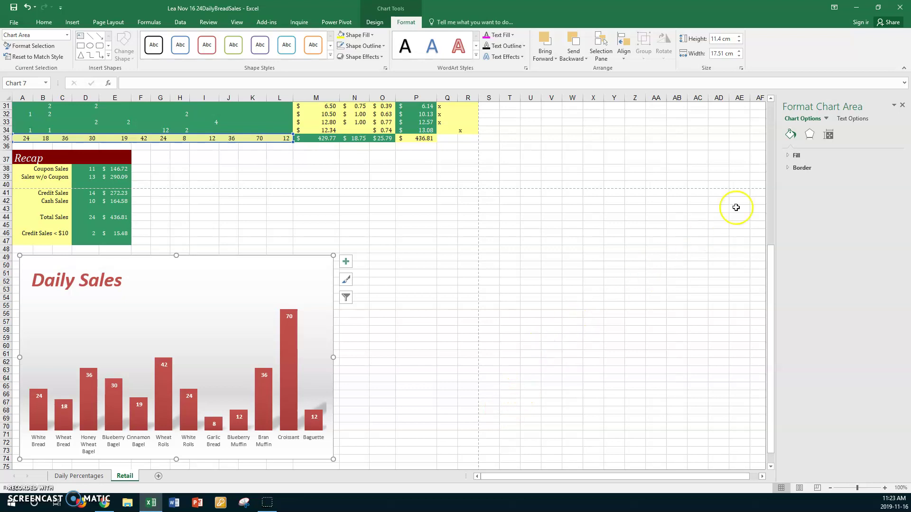
click(787, 157)
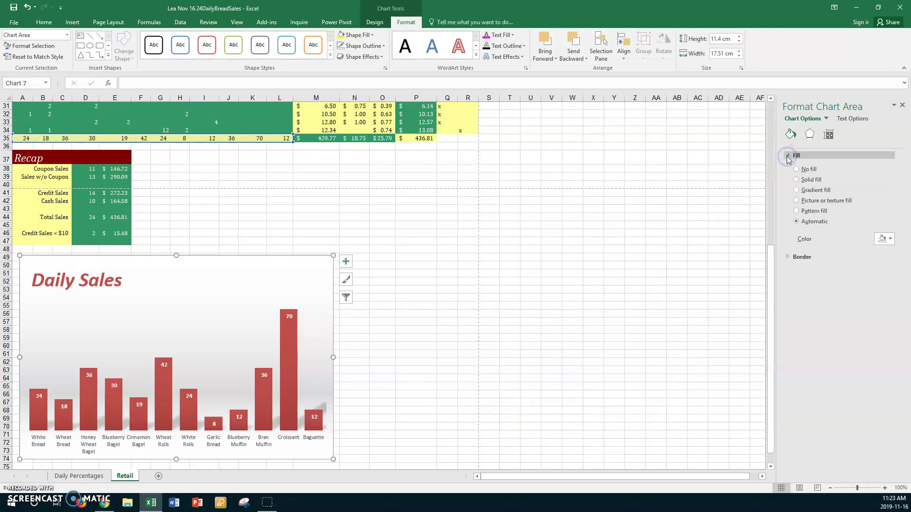
click(798, 190)
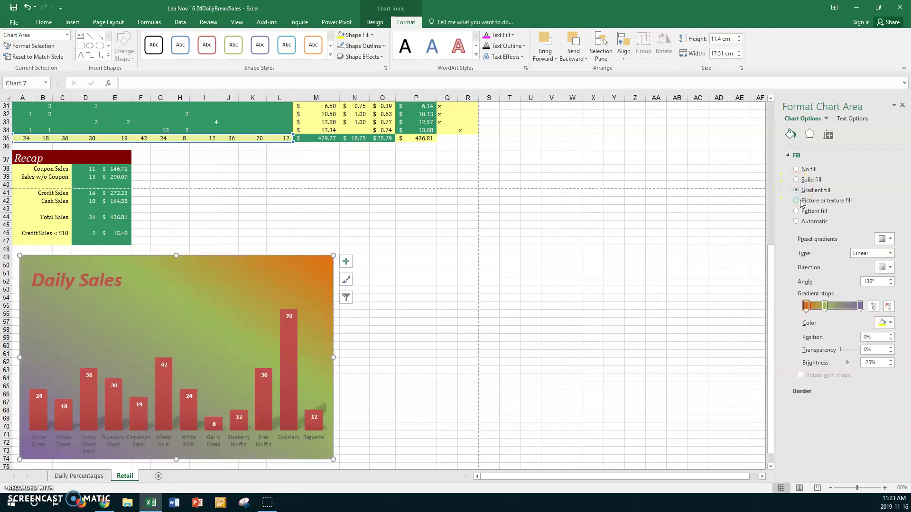
click(886, 238)
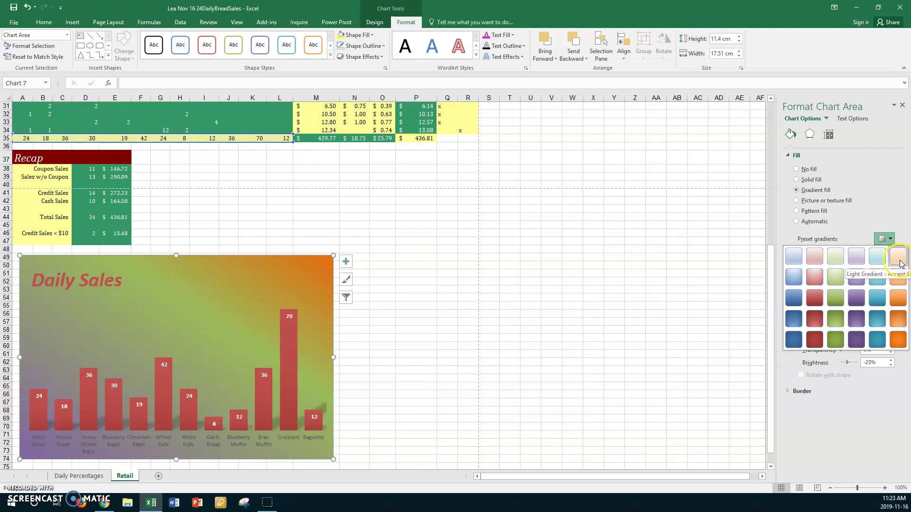
click(898, 259)
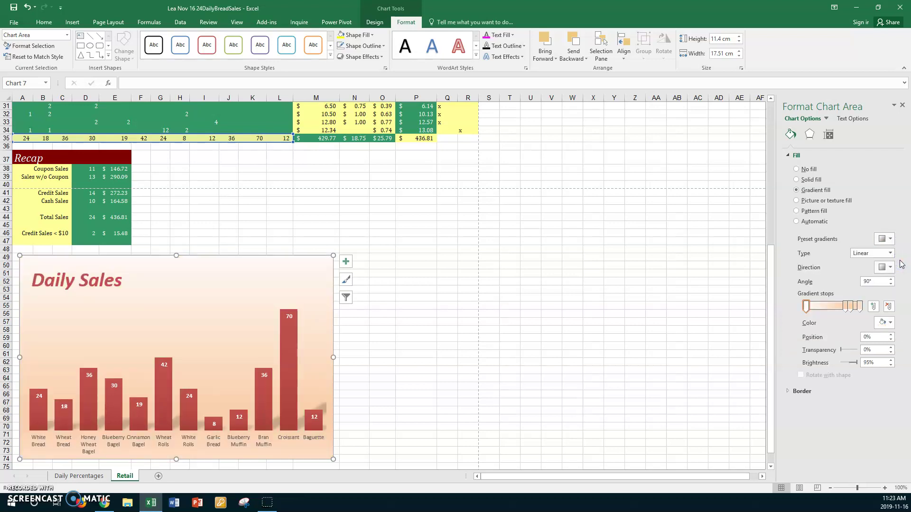
- Set the gradient angle to 225° and reapply the peach preset gradient
click(891, 267)
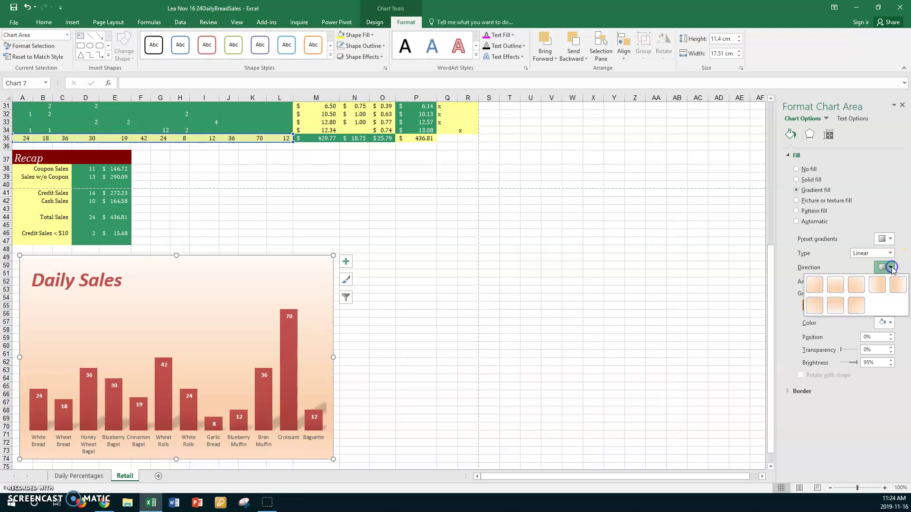
click(892, 268)
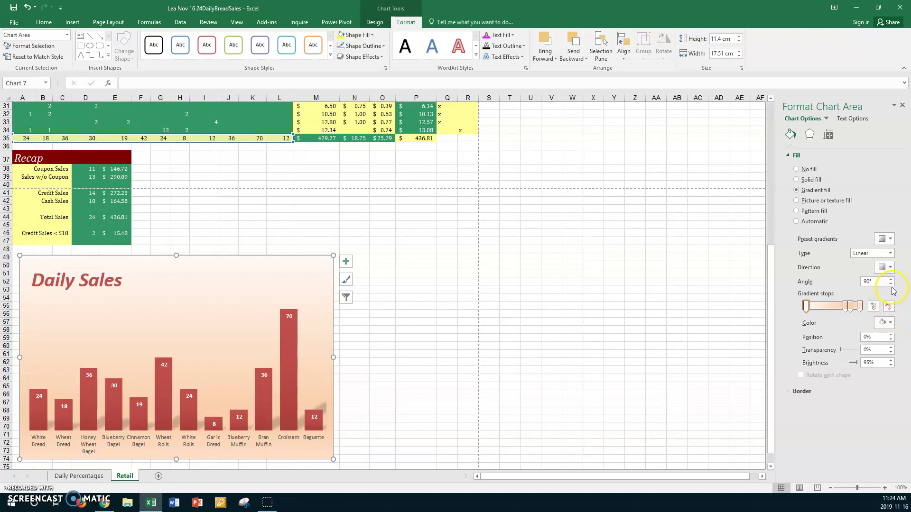
click(891, 279)
click(891, 279)
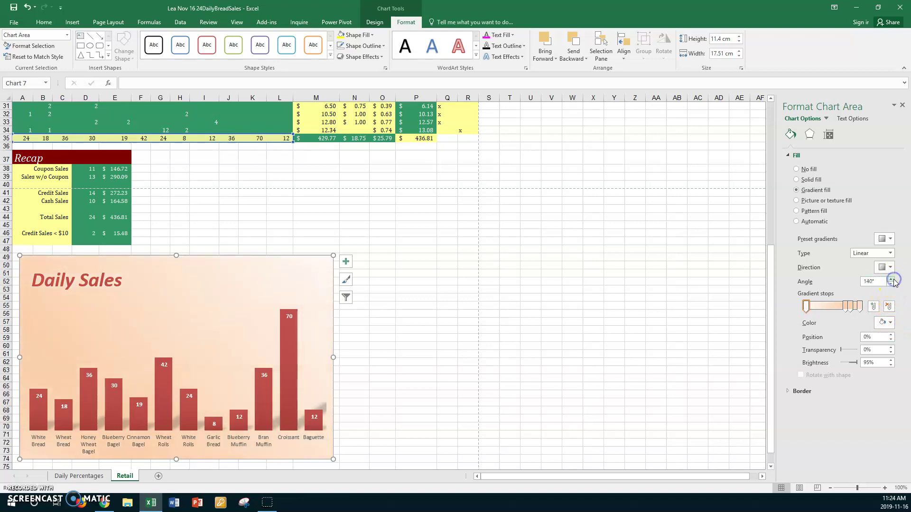
click(892, 279)
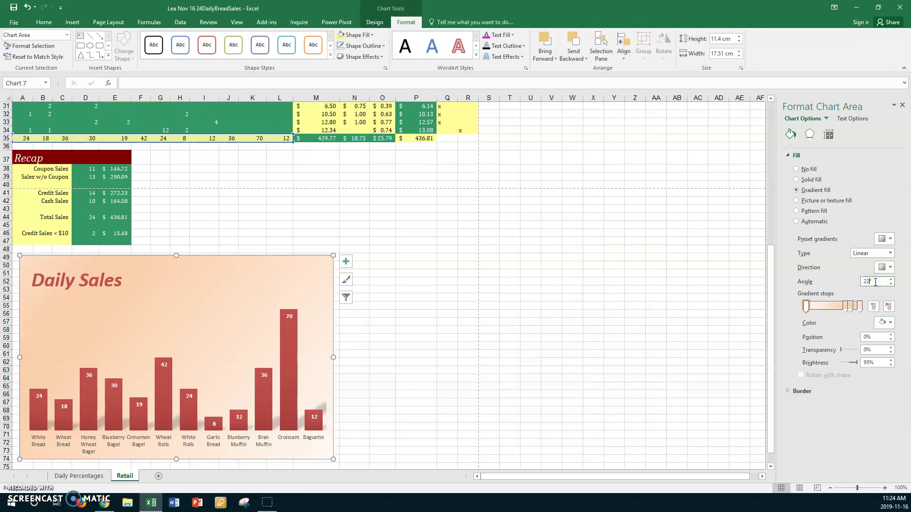
text(225)
click(886, 239)
click(900, 275)
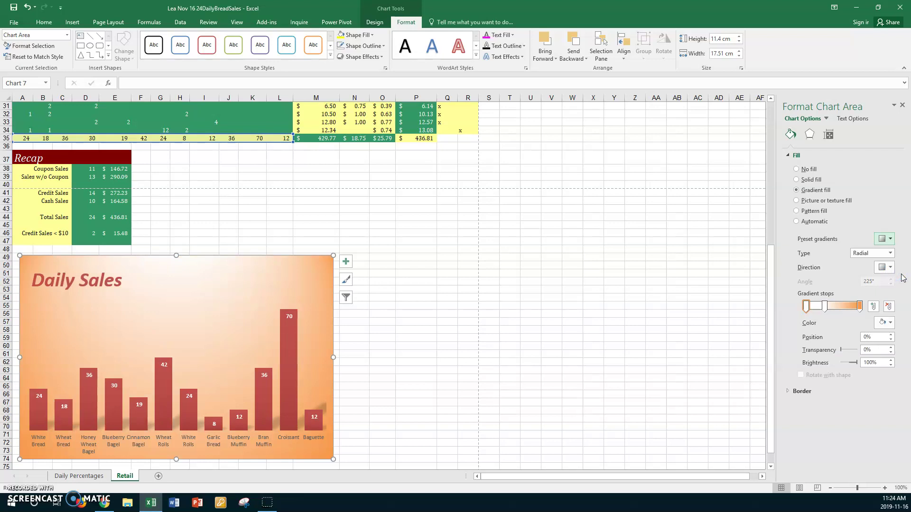
- Make the background gradient Linear at a 225° angle
click(888, 253)
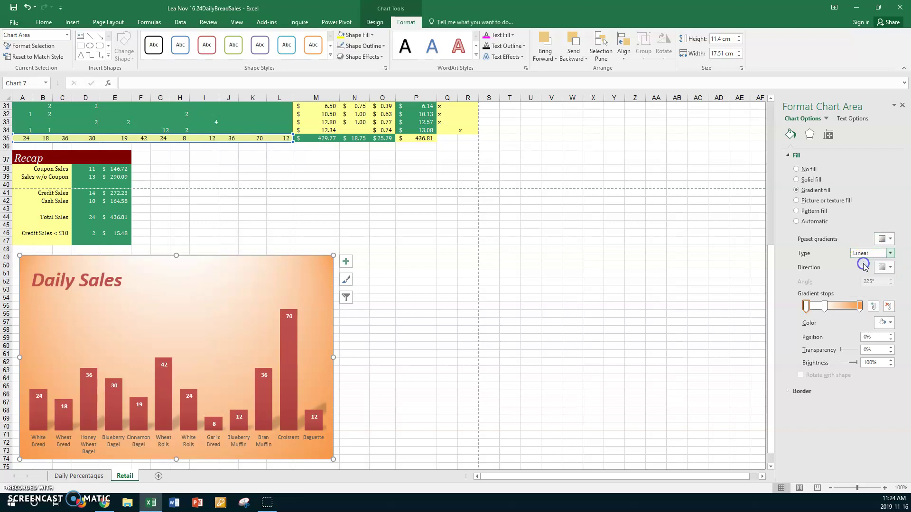
click(862, 263)
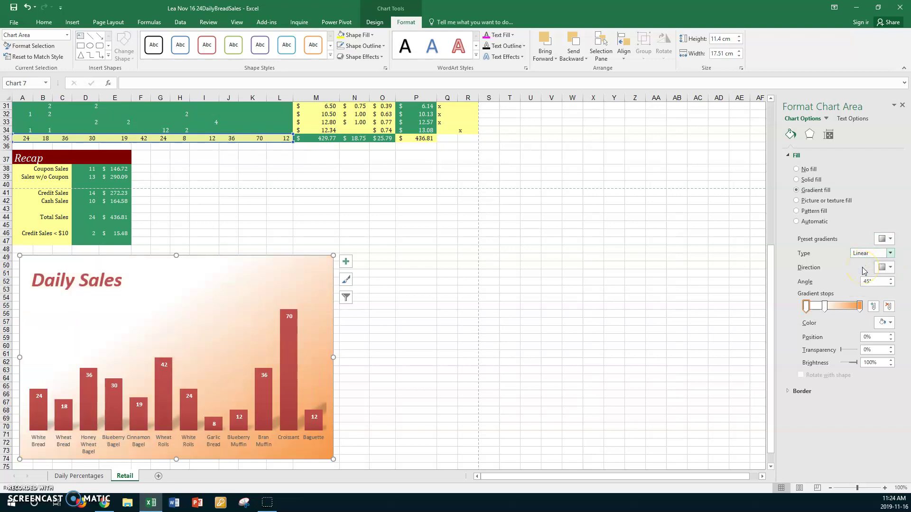
click(861, 282)
double_click(862, 281)
text(225)
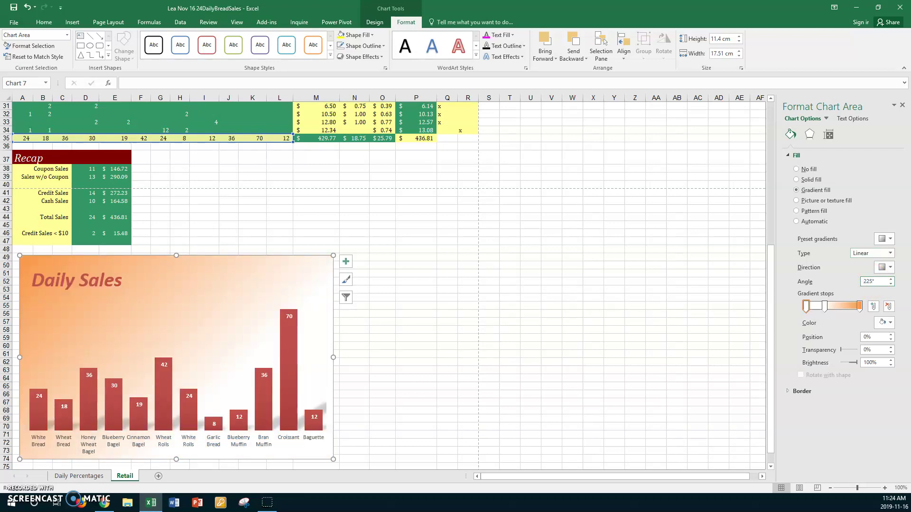
- Recolour the first gradient stop orange
click(808, 307)
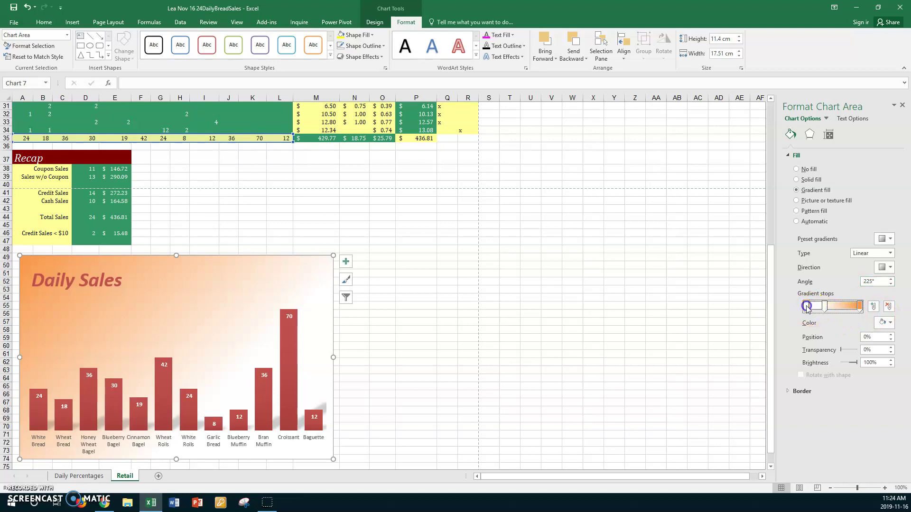
click(890, 325)
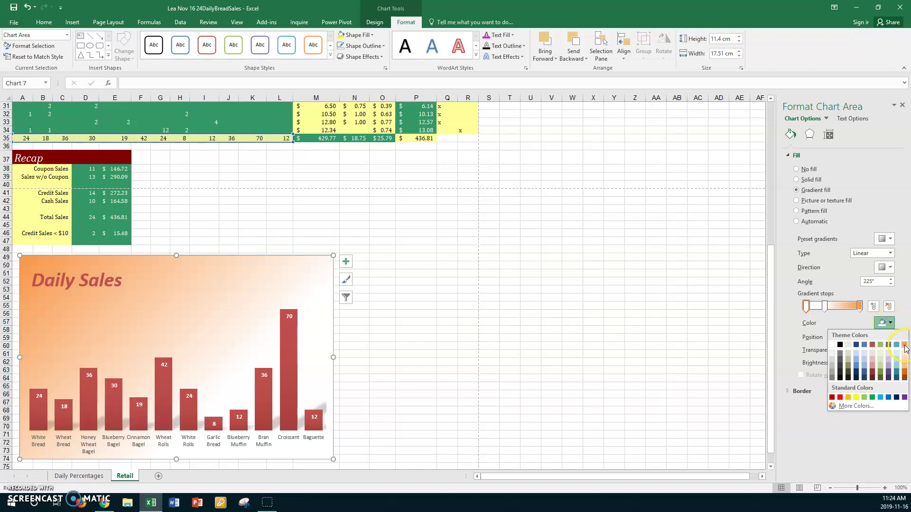
click(904, 366)
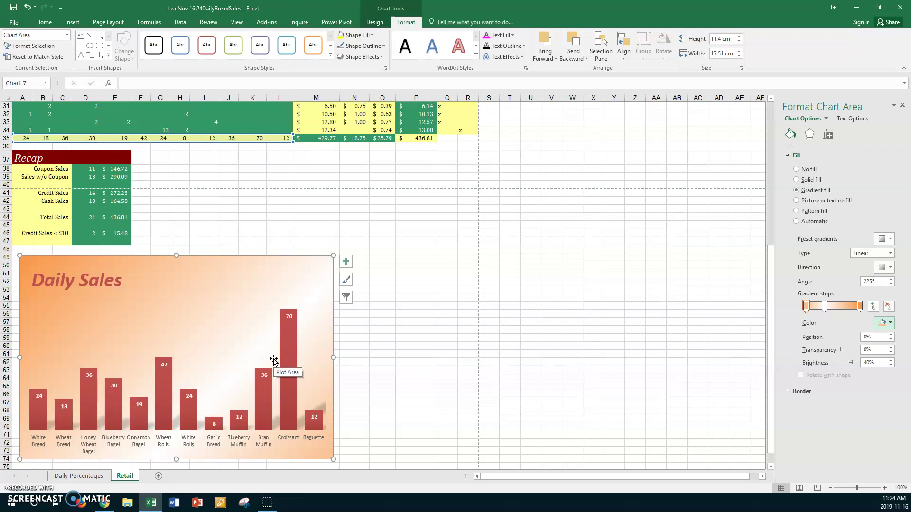
- Set the chart's plot area fill to No fill so the orange gradient shows through
click(245, 359)
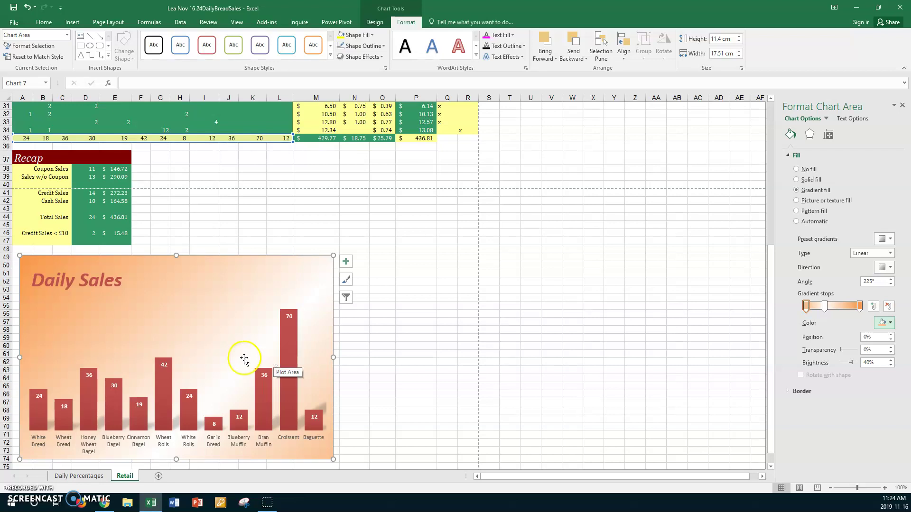
click(215, 340)
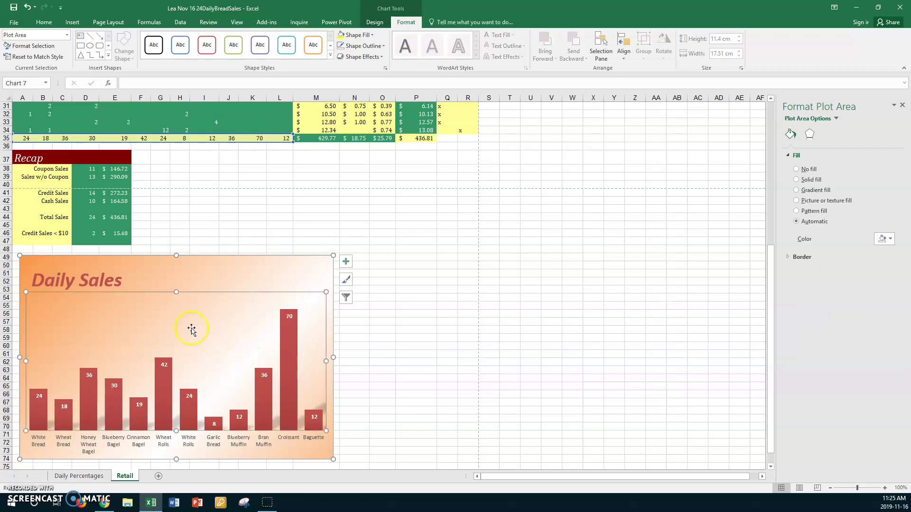
click(209, 295)
click(796, 169)
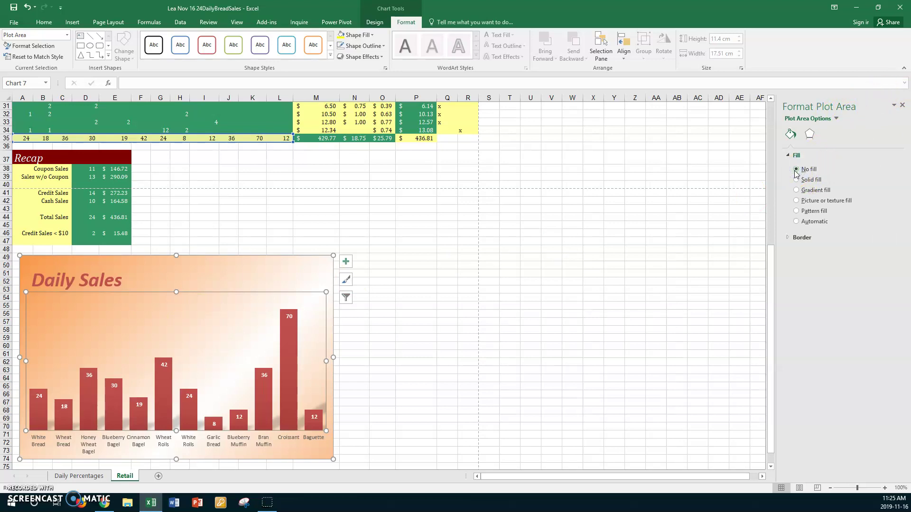
click(788, 188)
- Colour the category axis labels red
click(144, 440)
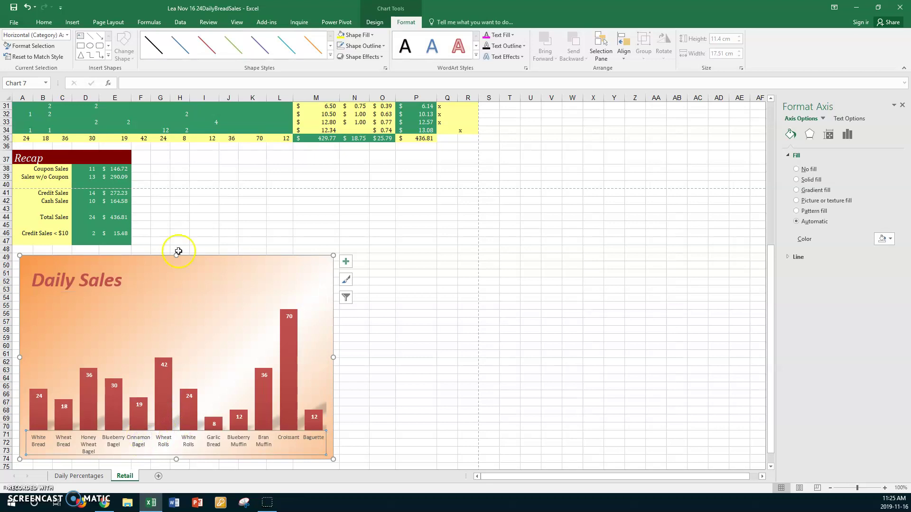
click(46, 24)
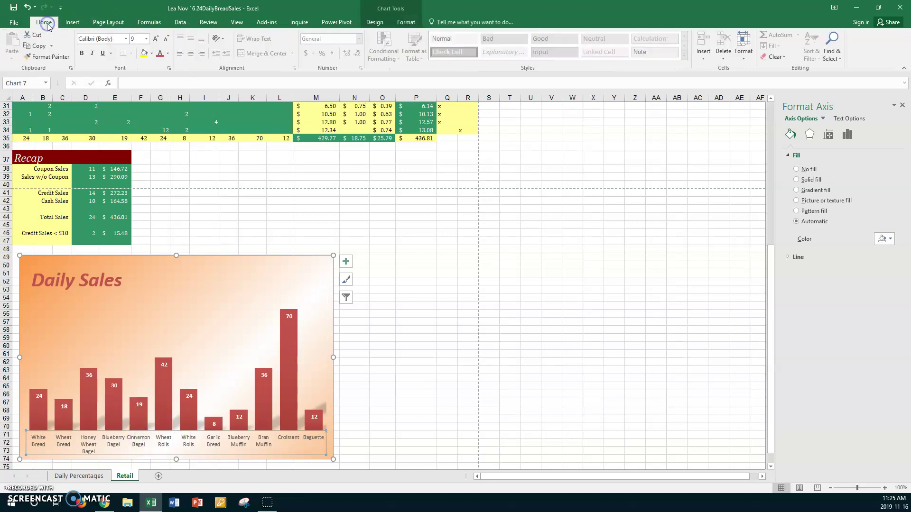
click(161, 53)
- Enlarge the column value labels to 12 point
click(162, 365)
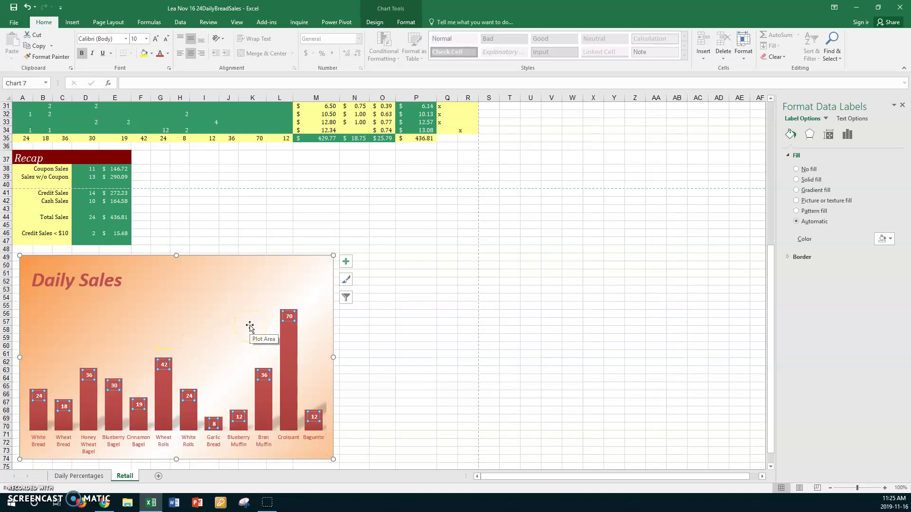
click(156, 39)
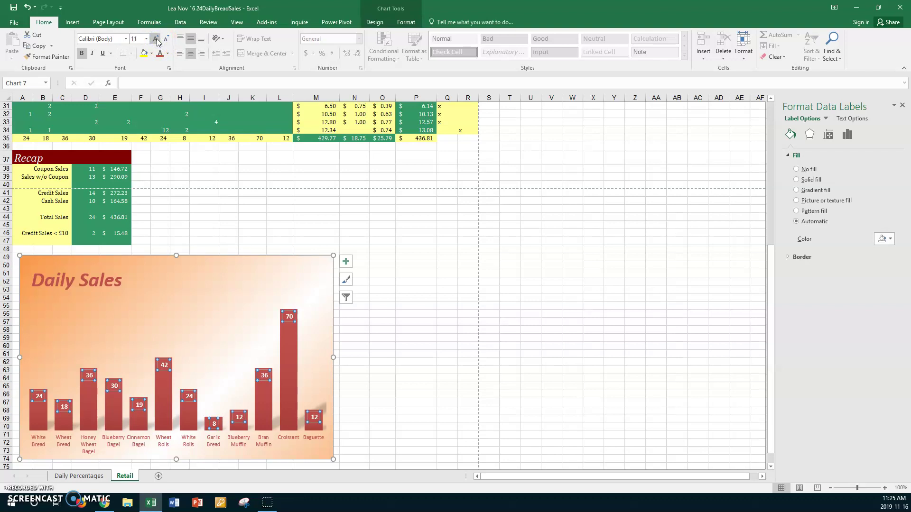
click(157, 40)
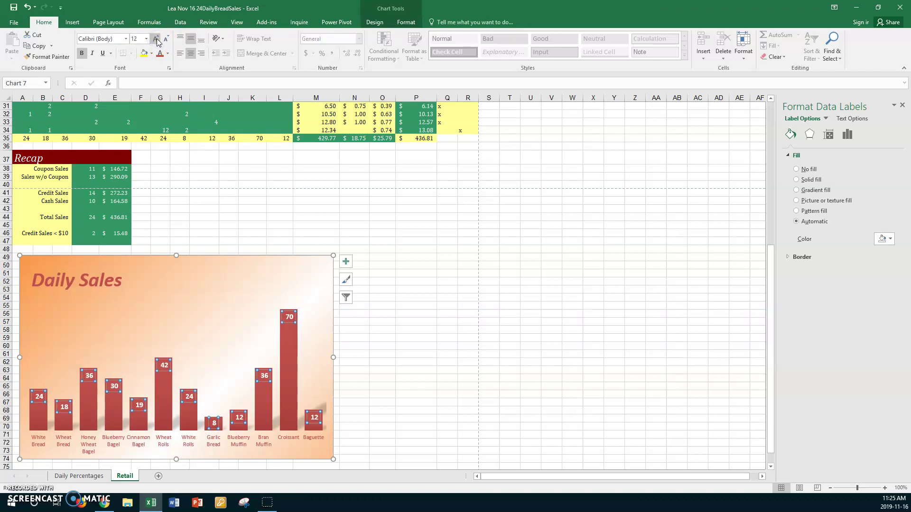
click(211, 269)
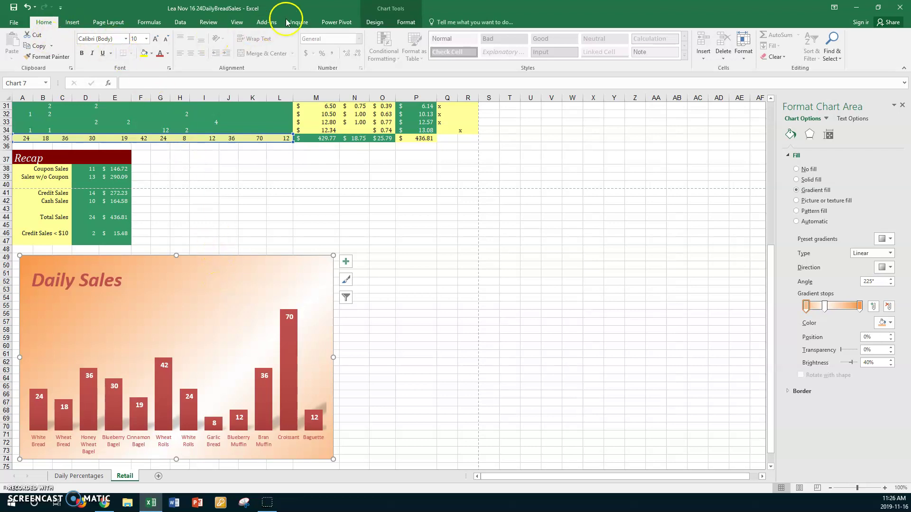
- Add Primary Minor Horizontal gridlines to the chart via Add Chart Element
click(367, 22)
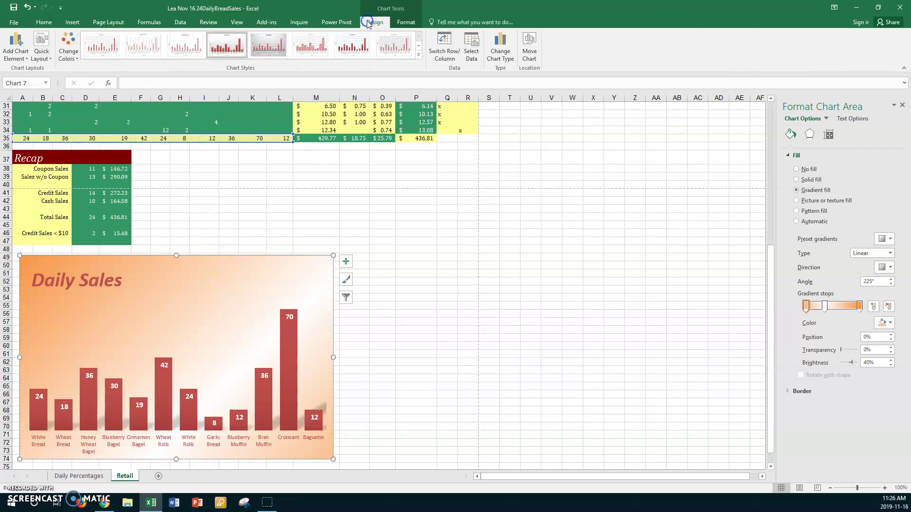
click(26, 55)
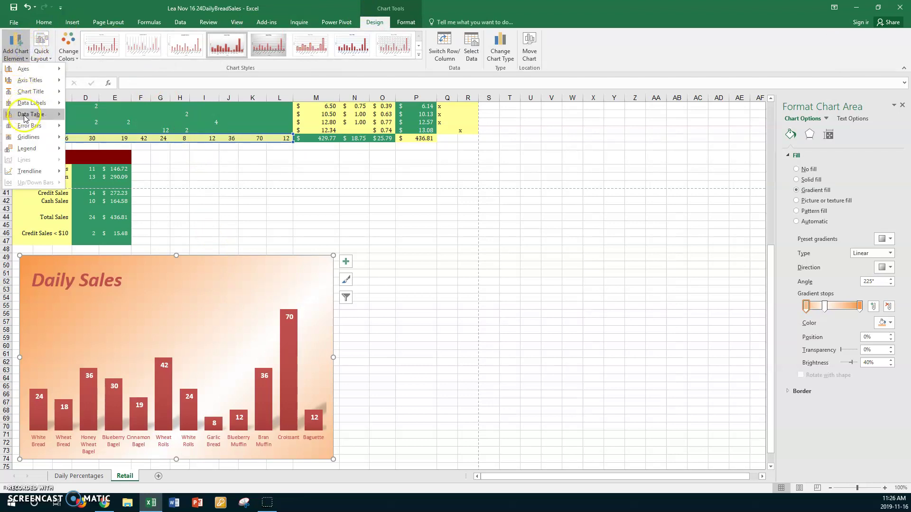
mouse_move(31, 137)
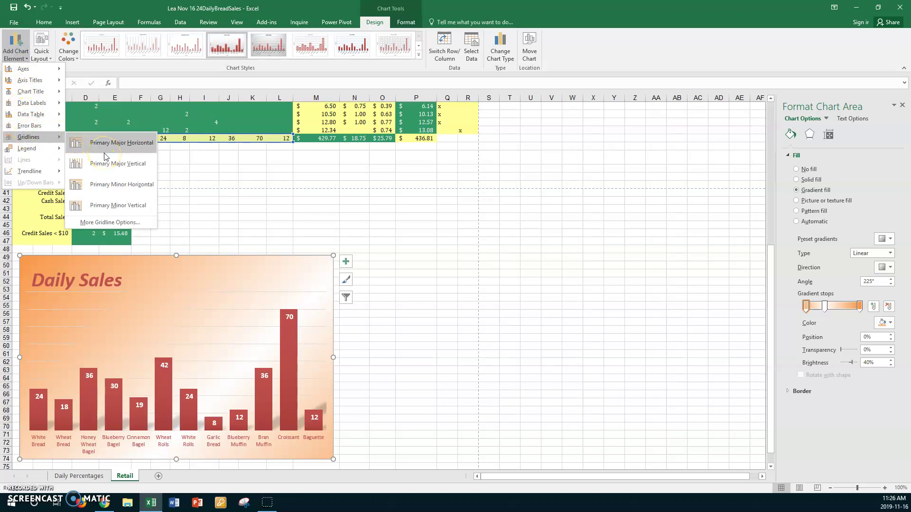
click(114, 189)
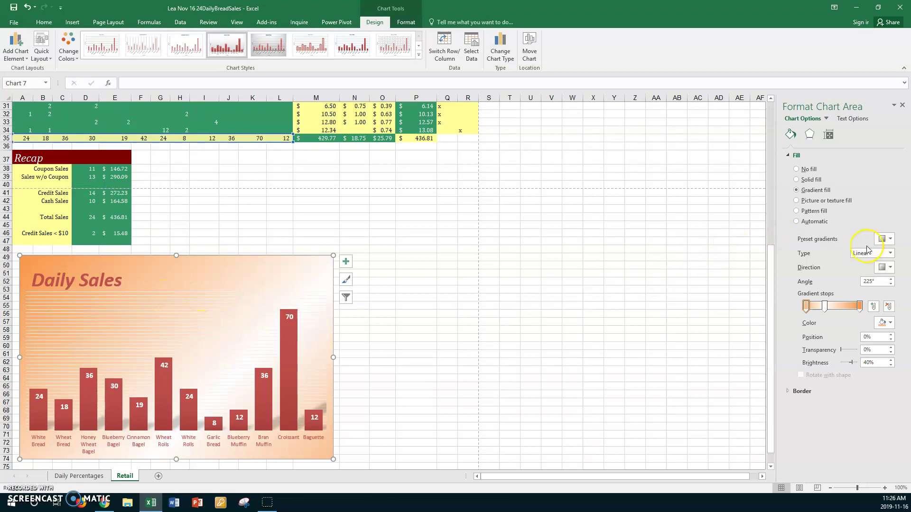
- Colour the minor horizontal gridlines with a solid orange theme colour
click(224, 301)
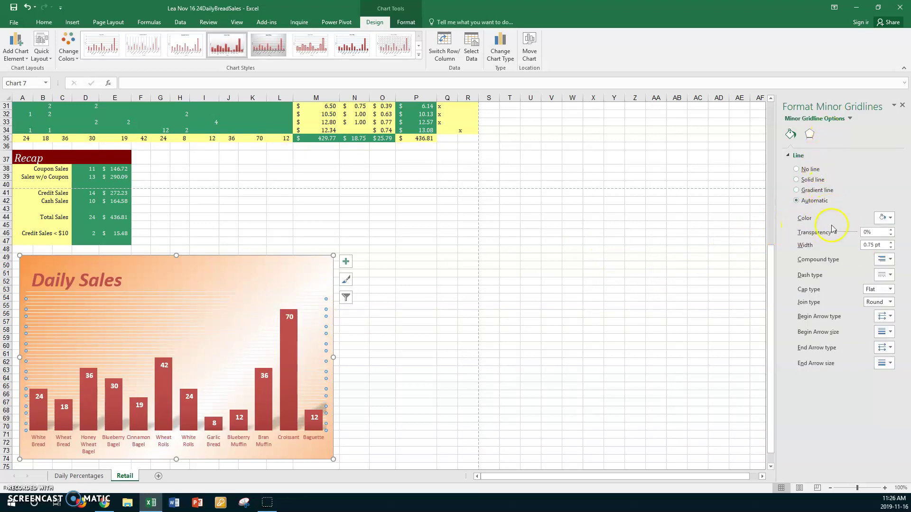
click(890, 218)
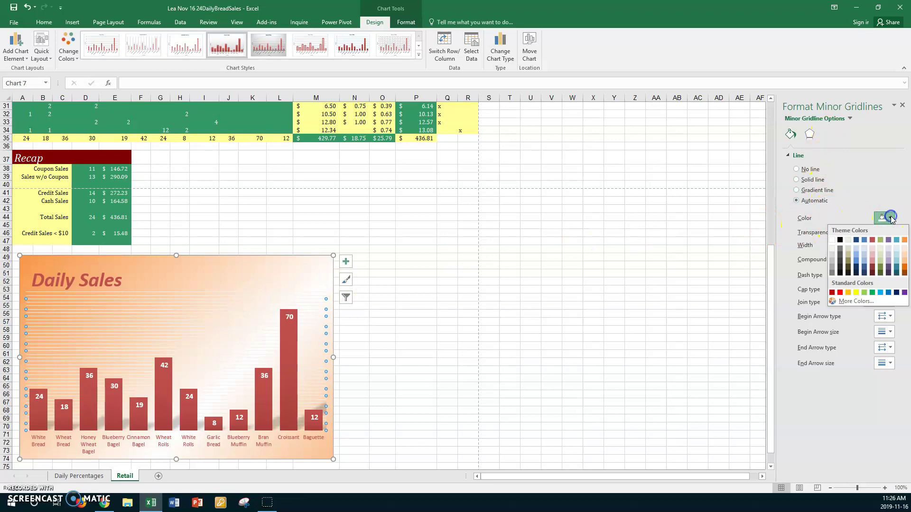
click(905, 241)
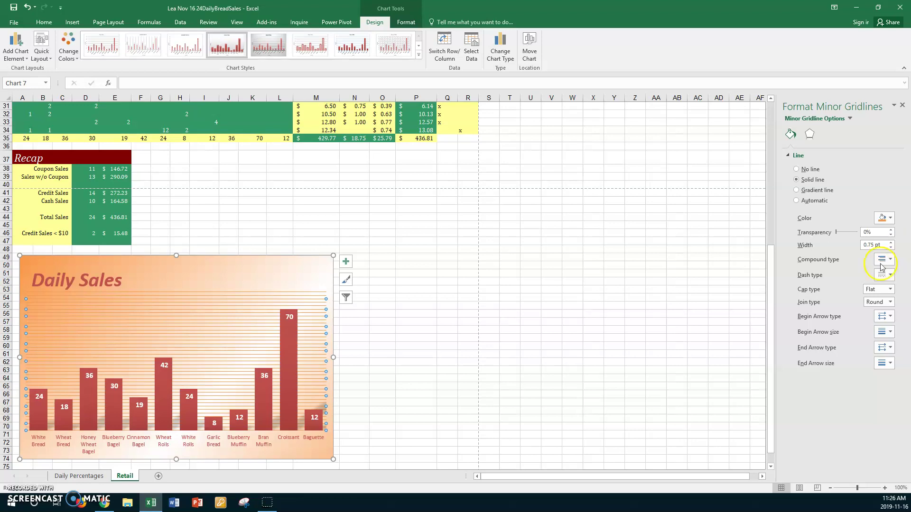
- Give the category axis a solid fill in a light red tint behind the bread names
click(246, 444)
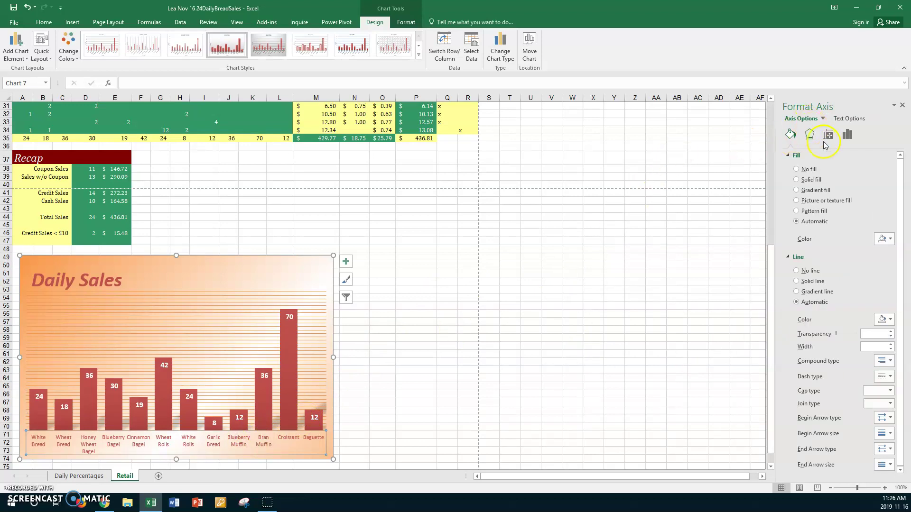
click(799, 183)
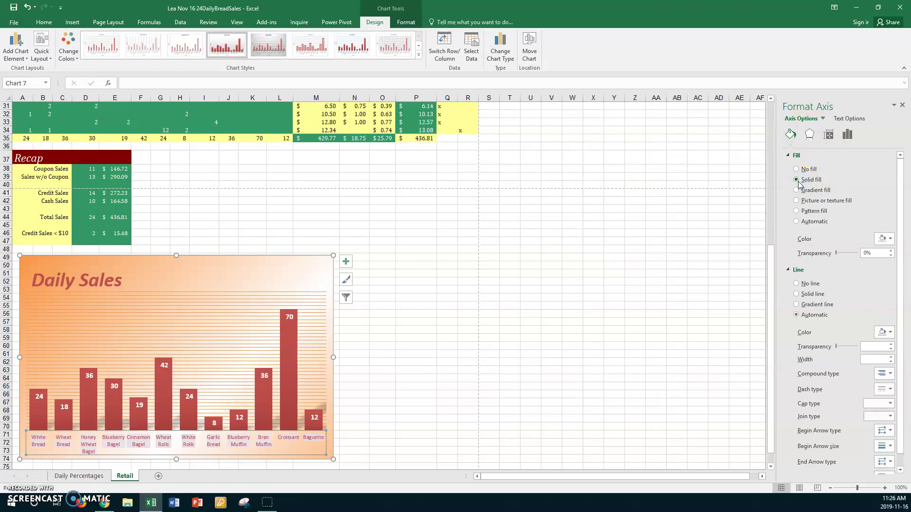
click(890, 239)
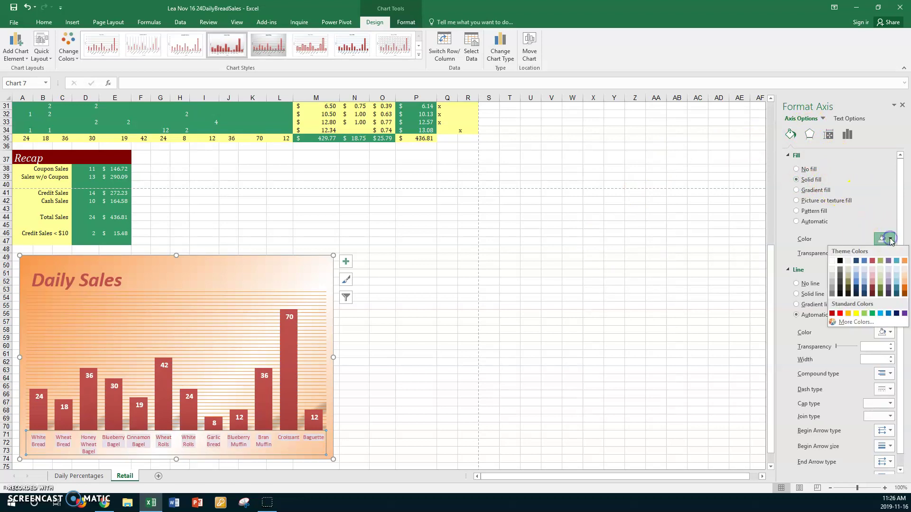
click(904, 269)
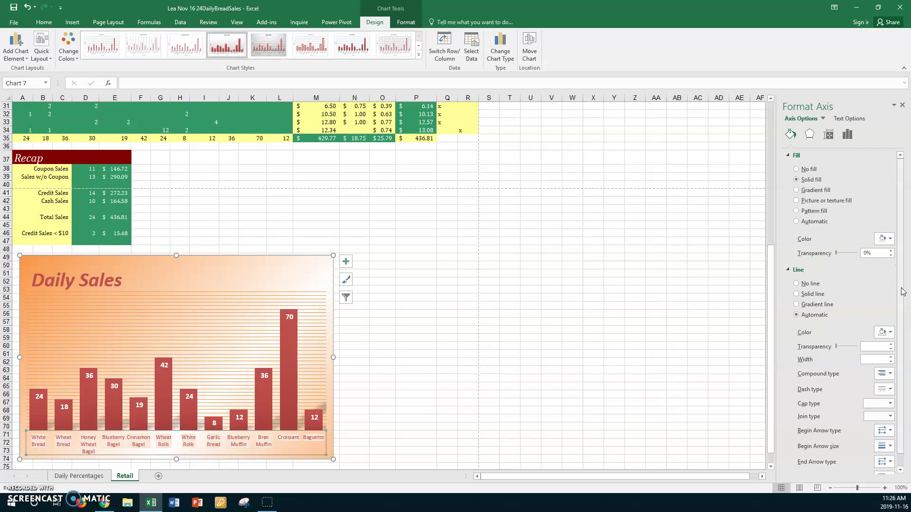
click(891, 239)
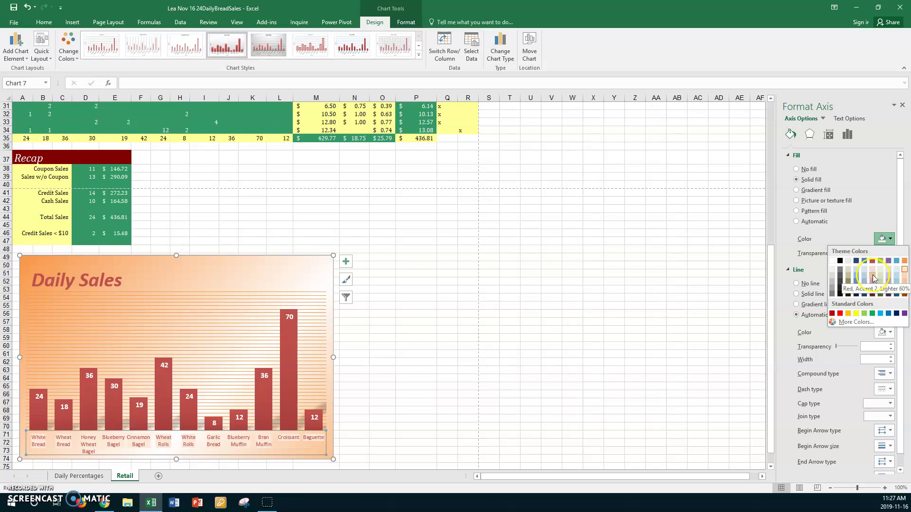
click(875, 279)
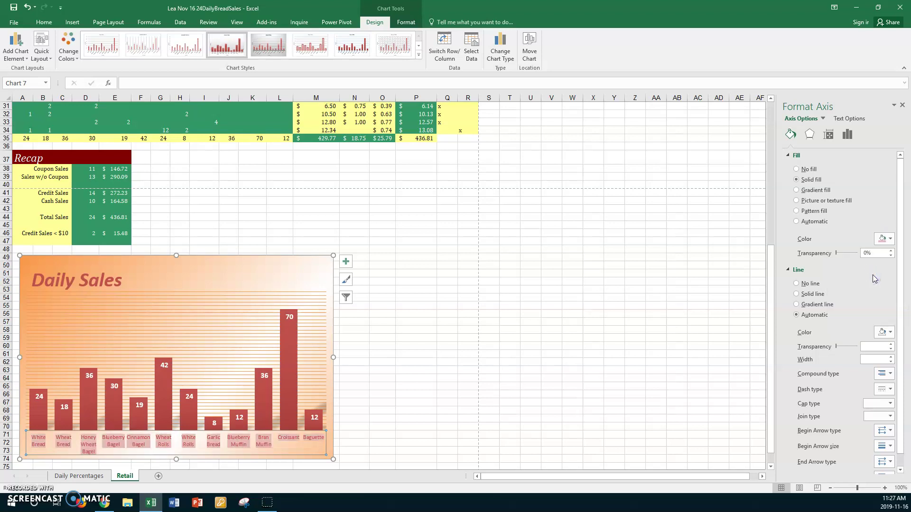
click(890, 239)
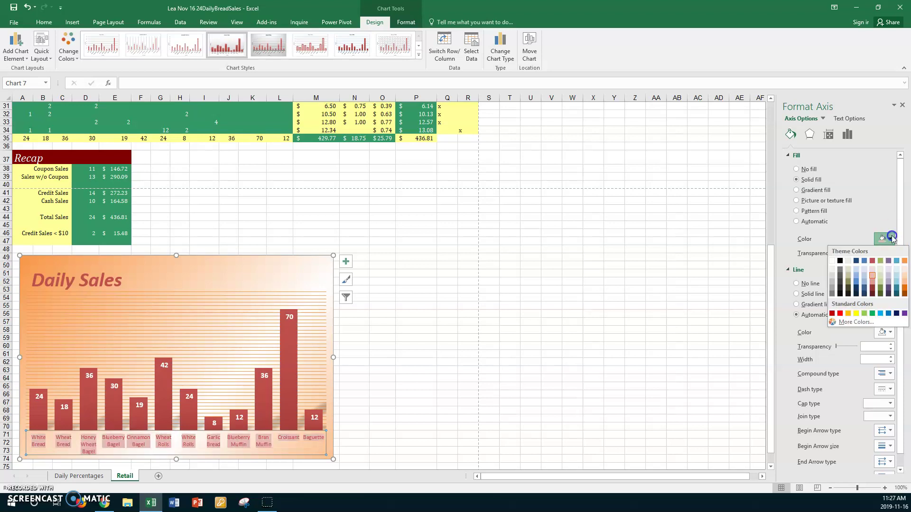
click(873, 269)
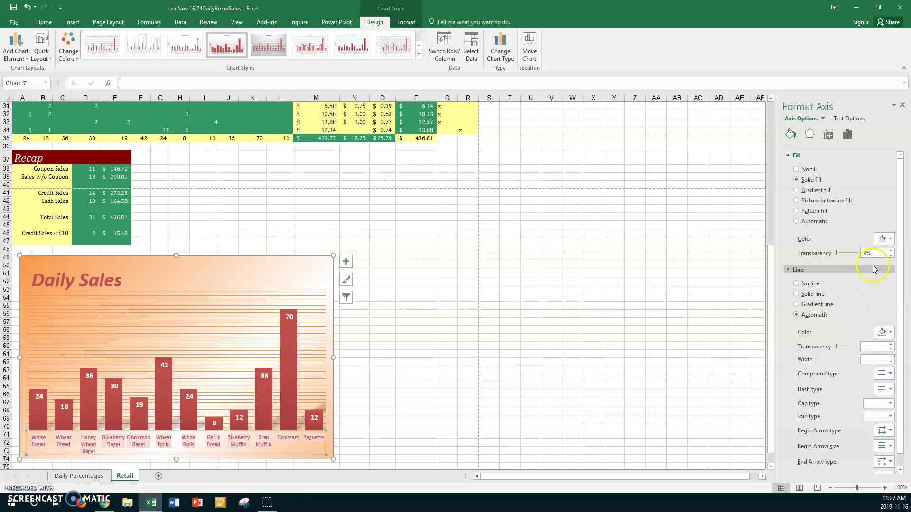
- Set the category axis fill transparency to 75%
drag(877, 253, 857, 258)
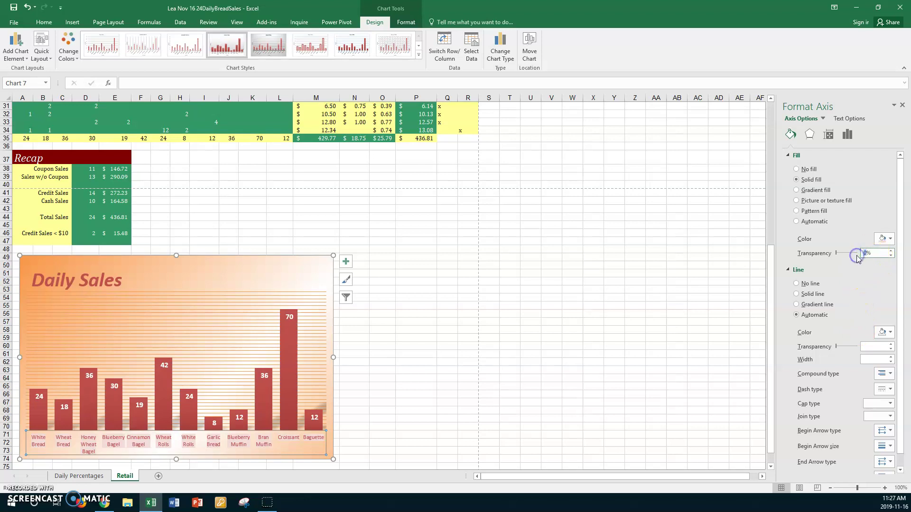
text(75)
key(Return)
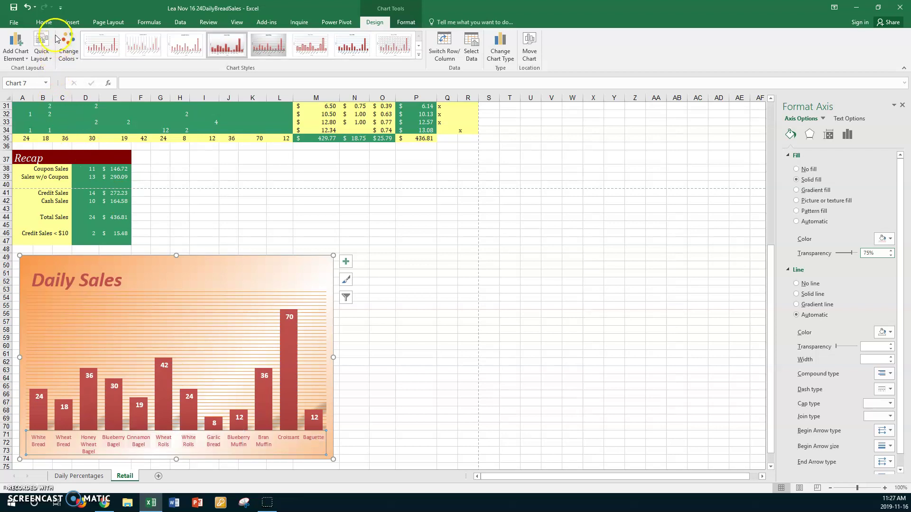
- Shrink the axis bread-name labels to 8 point font
click(45, 21)
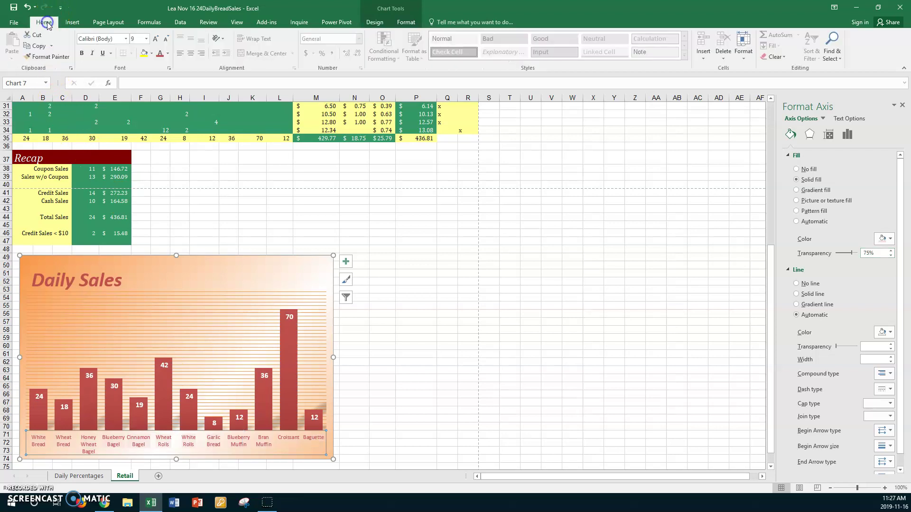
click(147, 39)
click(139, 49)
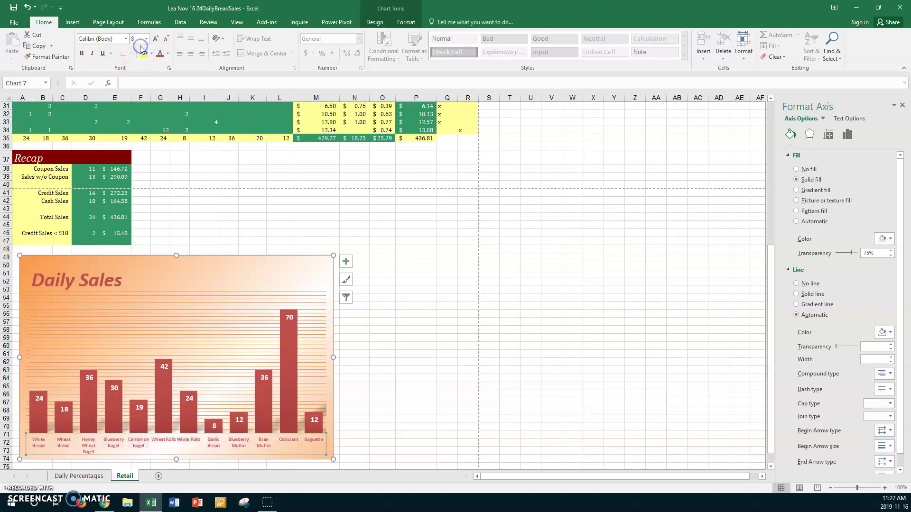
mouse_move(174, 392)
- Give the axis a red Perspective Diagonal Lower Left shadow angled at 228°
click(809, 134)
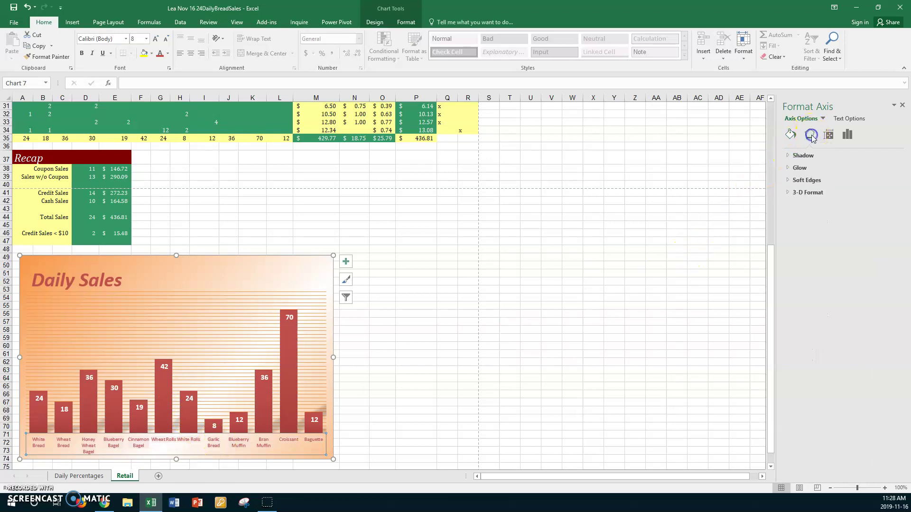
click(786, 156)
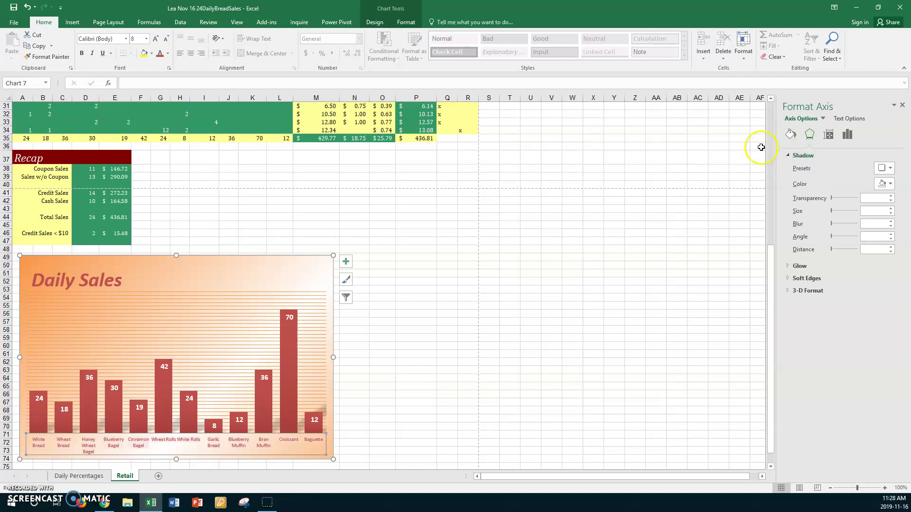
click(890, 169)
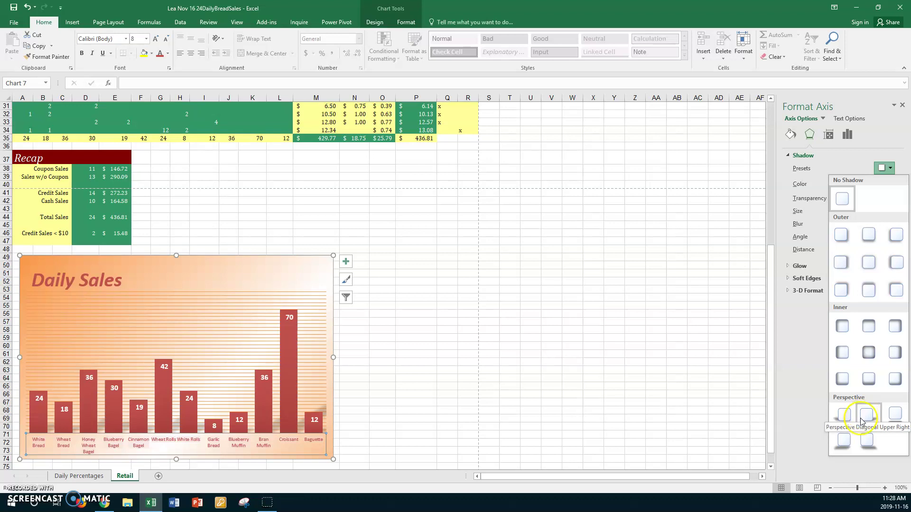
click(848, 443)
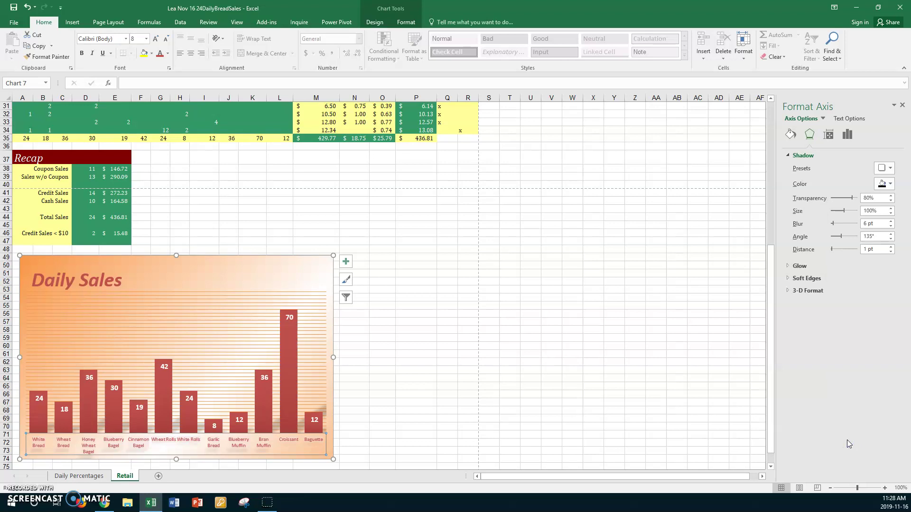
click(891, 185)
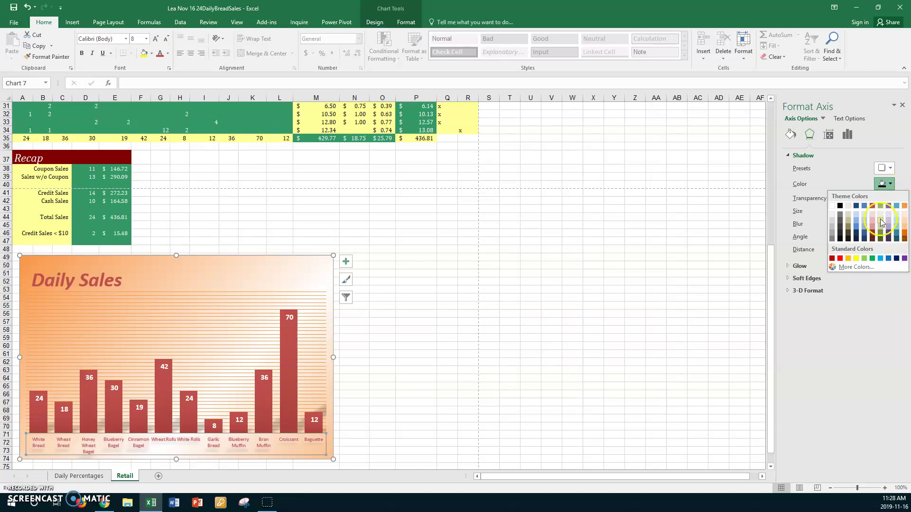
click(872, 207)
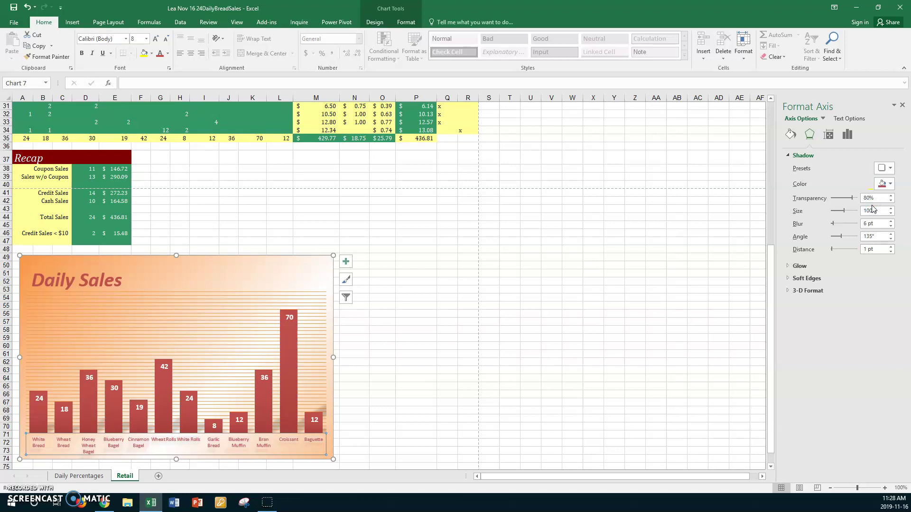
click(843, 239)
drag(843, 237, 853, 238)
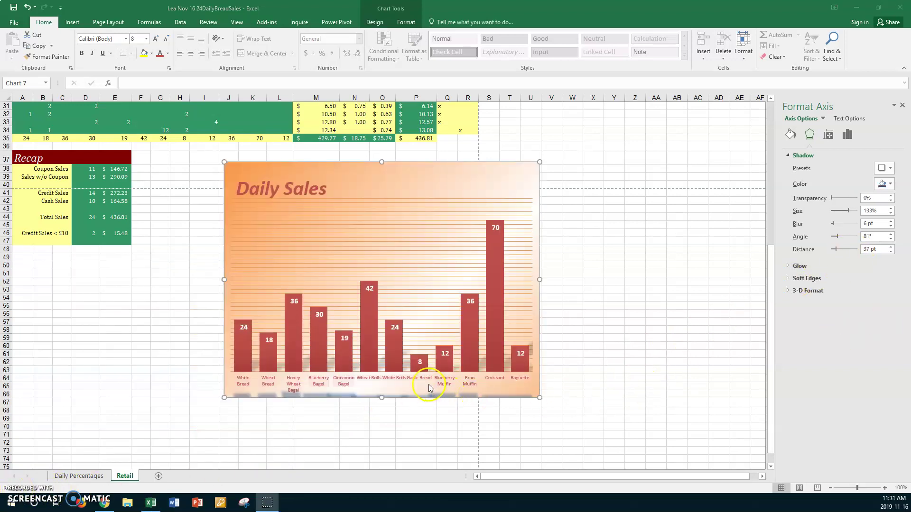
- Reselect the axis, keep the shadow red, and adjust its transparency from 76% to 28%
click(431, 379)
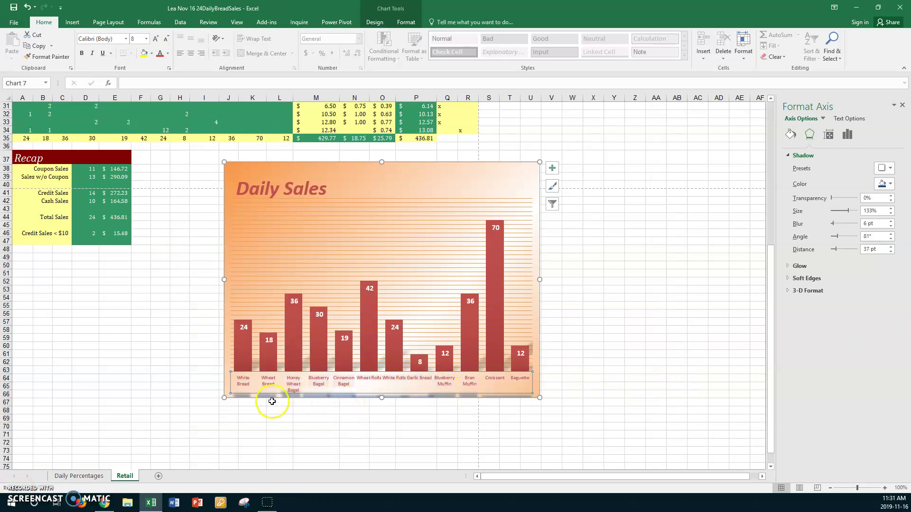
click(890, 184)
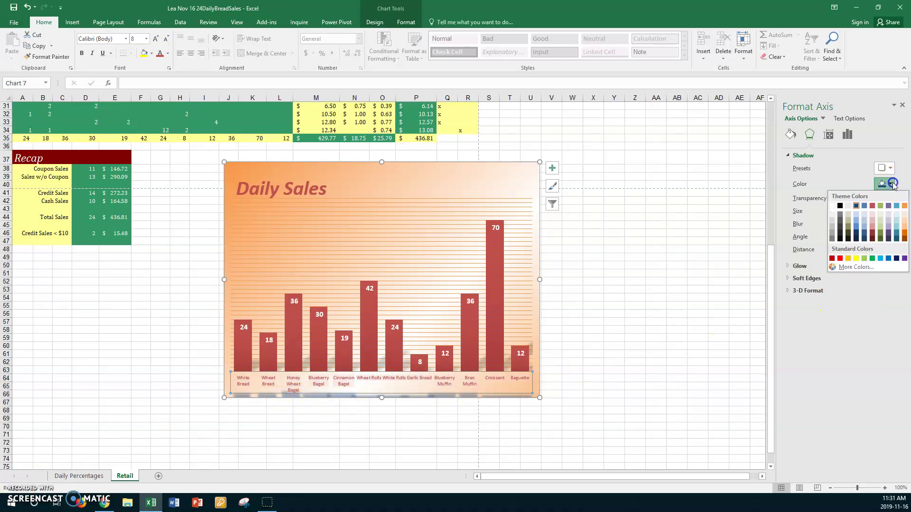
click(873, 207)
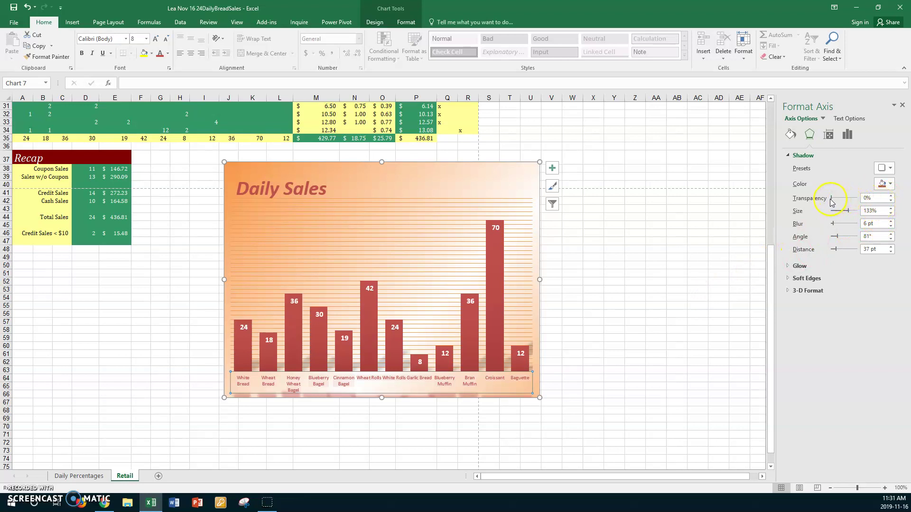
drag(831, 199, 854, 200)
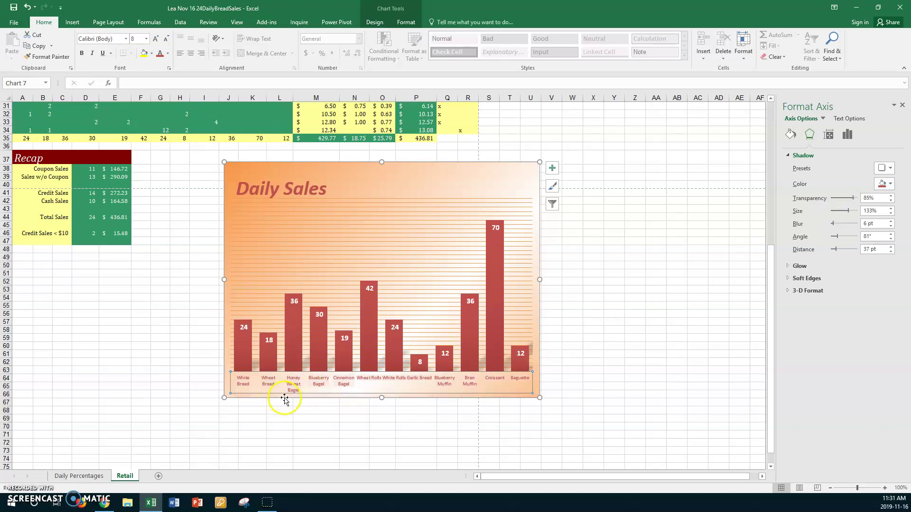
click(853, 199)
drag(853, 198, 838, 198)
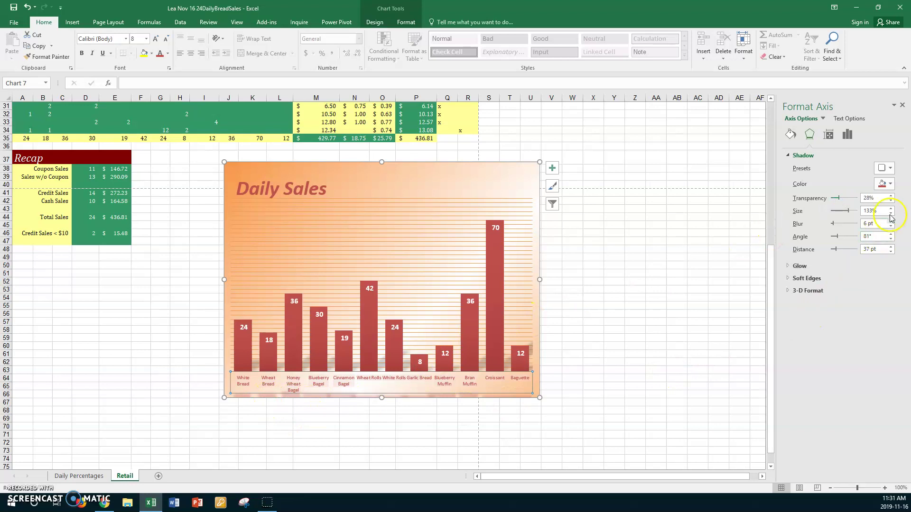
- Try an orange shadow tint, then set the axis shadow to No Shadow
click(886, 184)
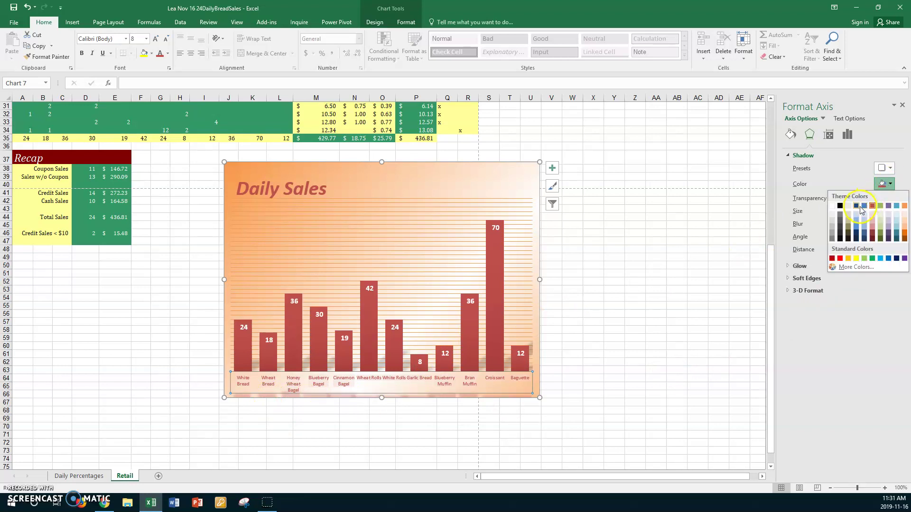
click(871, 205)
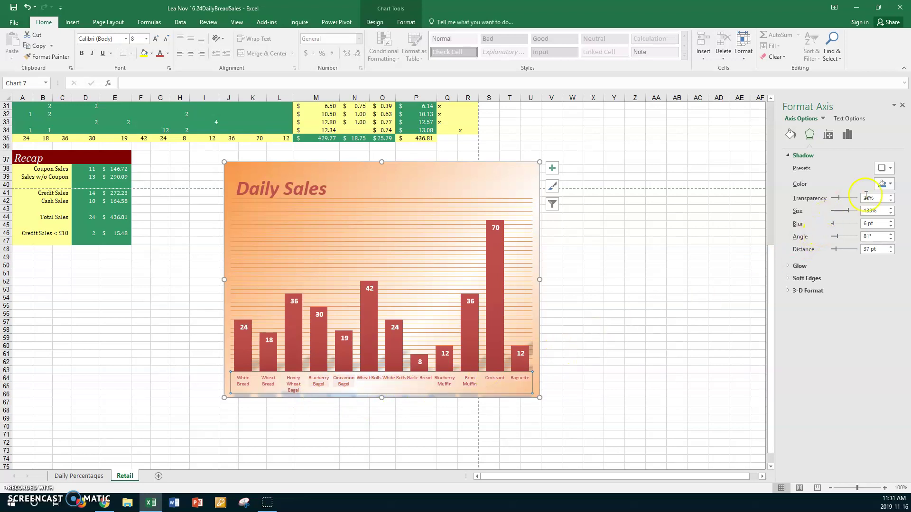
click(886, 169)
click(846, 203)
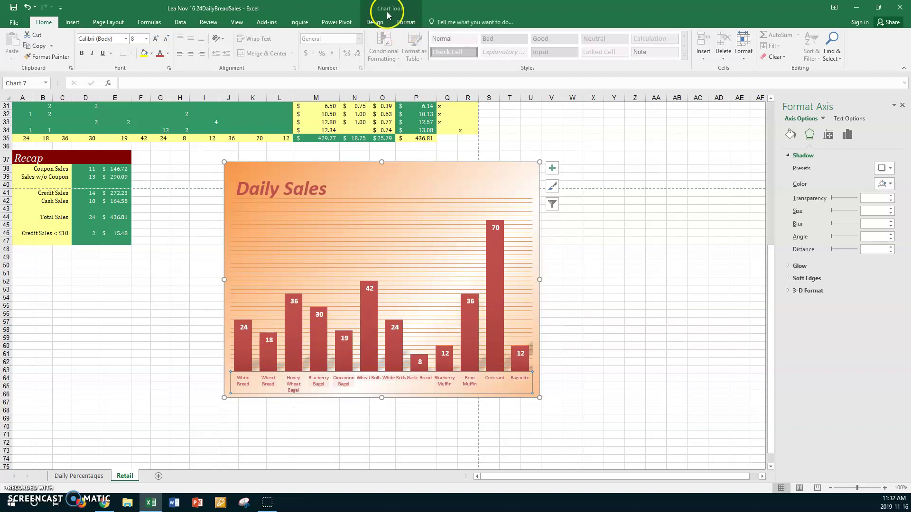
- Look over the data label options under Add Chart Element, then select all the chart's data labels
click(375, 22)
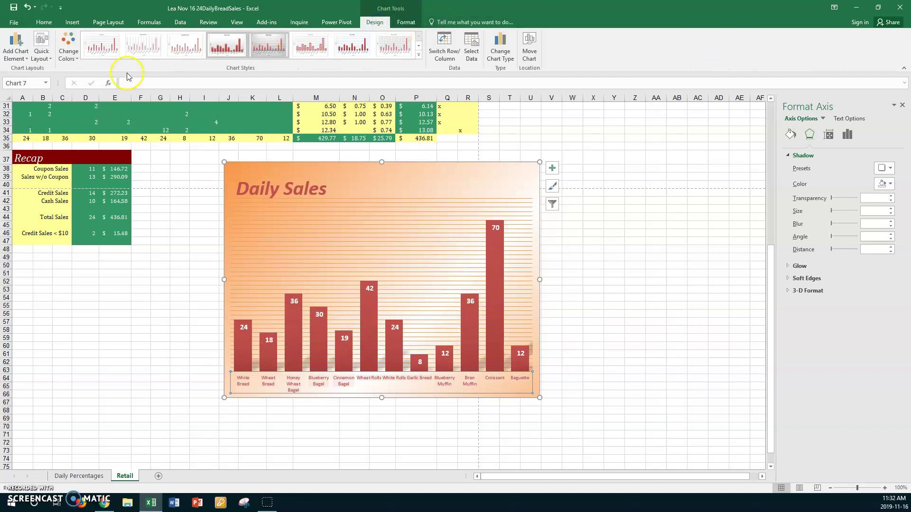
click(27, 55)
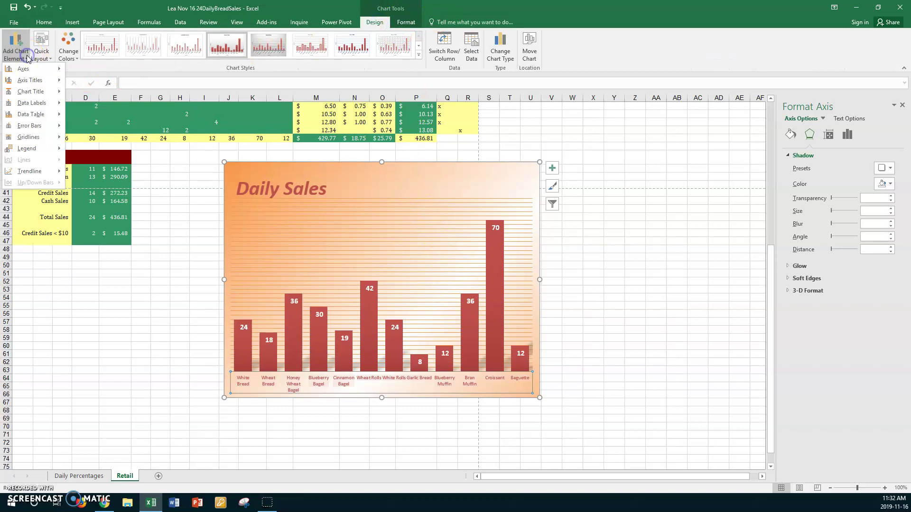
click(42, 103)
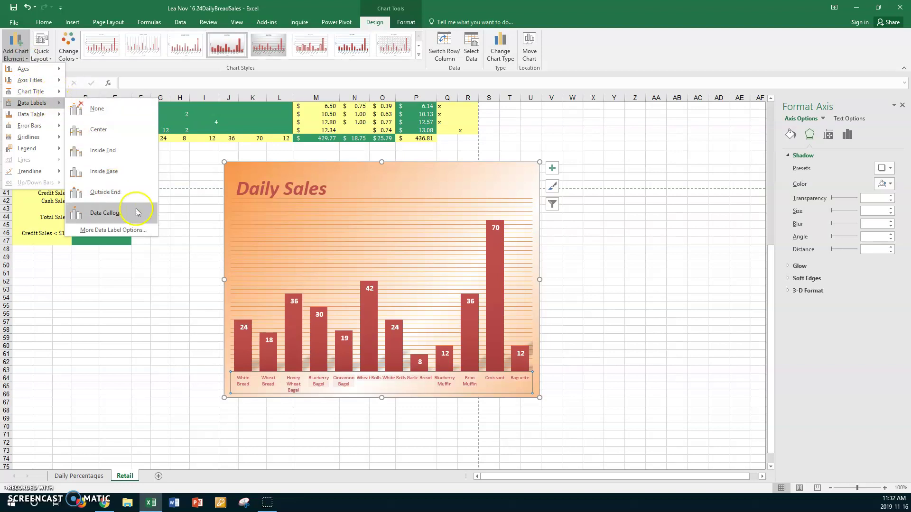
click(368, 178)
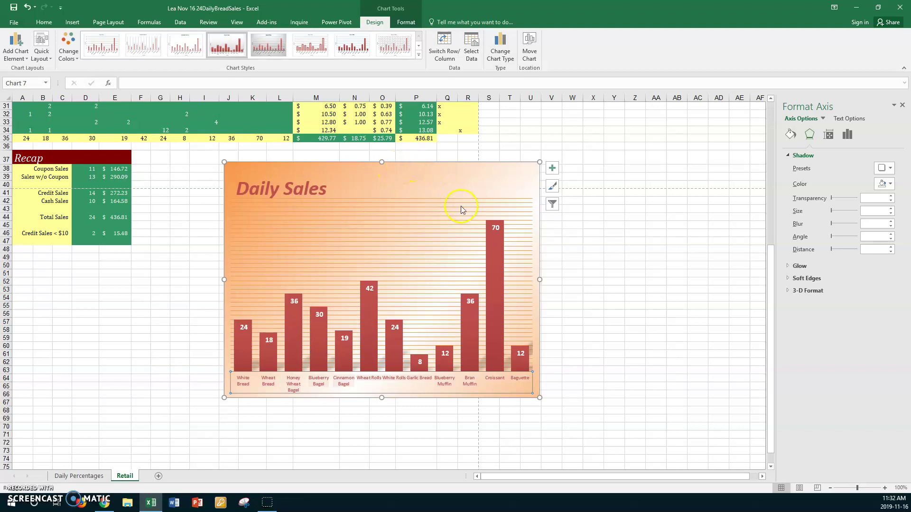
click(493, 228)
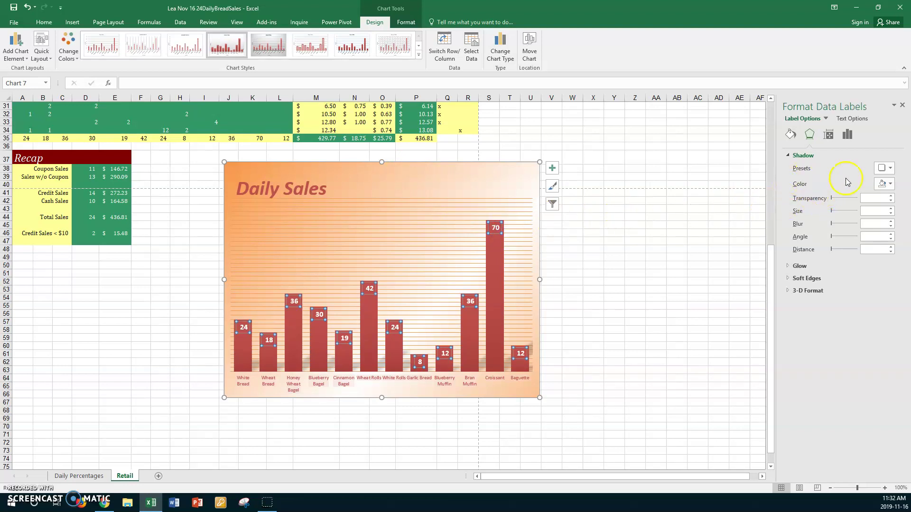
- Give the data labels a yellow shadow and a solid fill
click(890, 184)
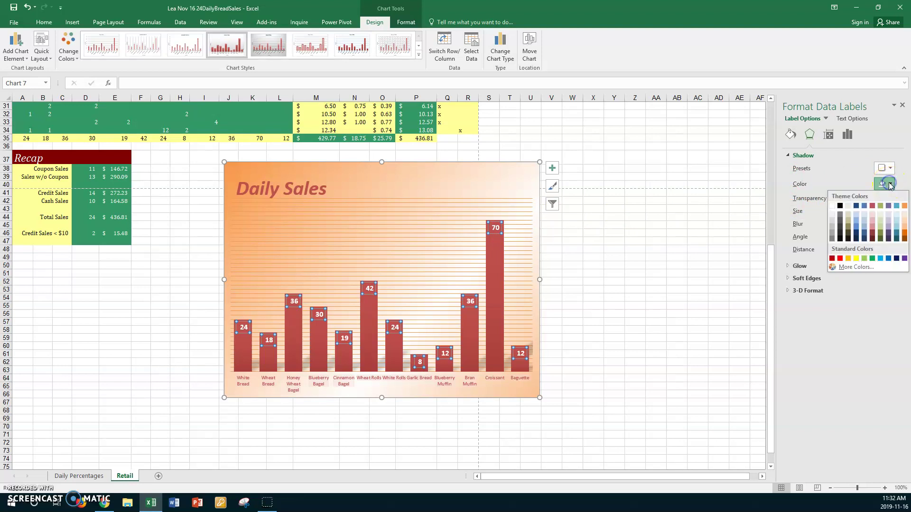
click(857, 258)
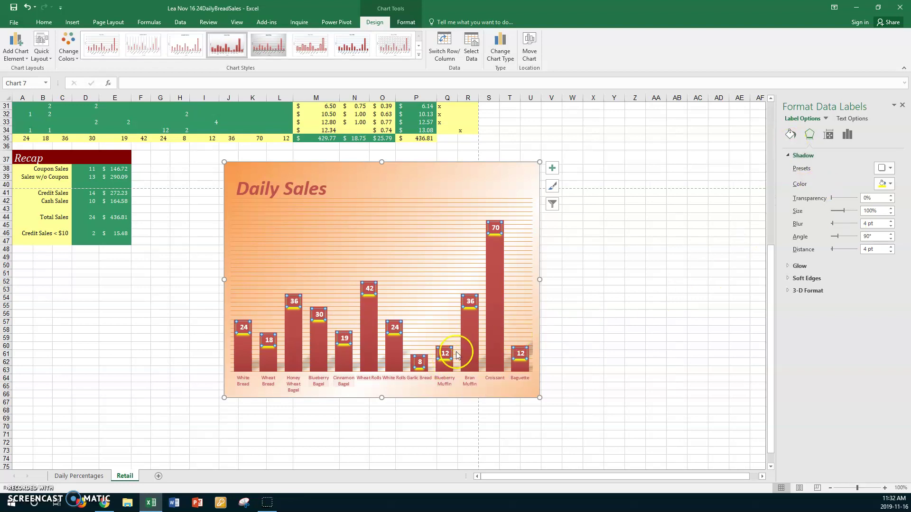
click(790, 136)
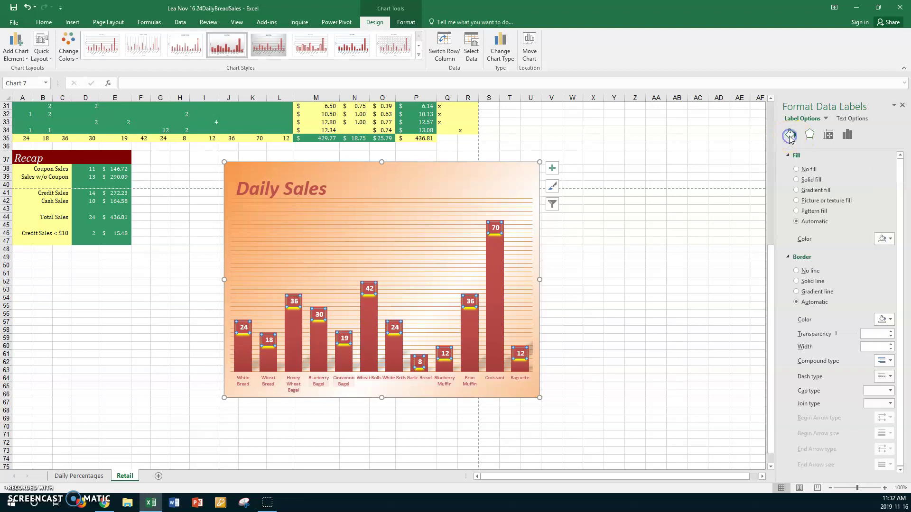
click(809, 182)
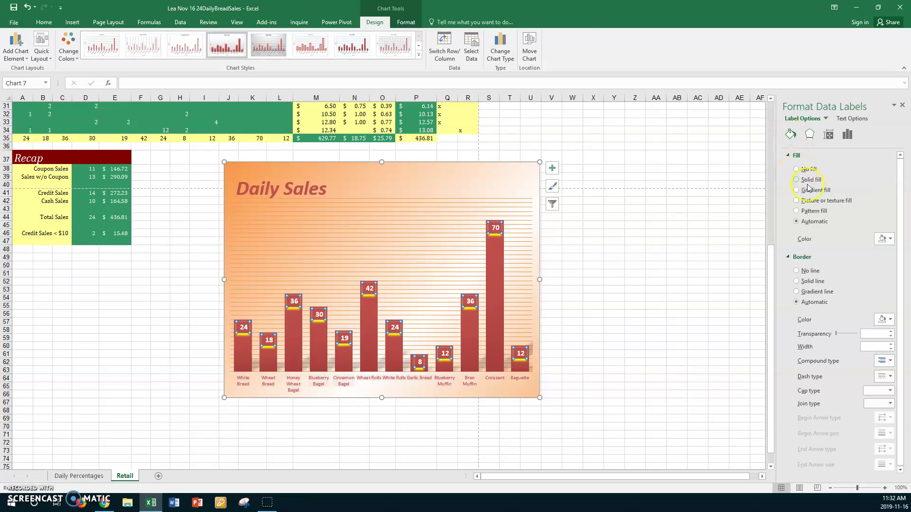
- Set the labels' solid fill colour to light blue
click(890, 240)
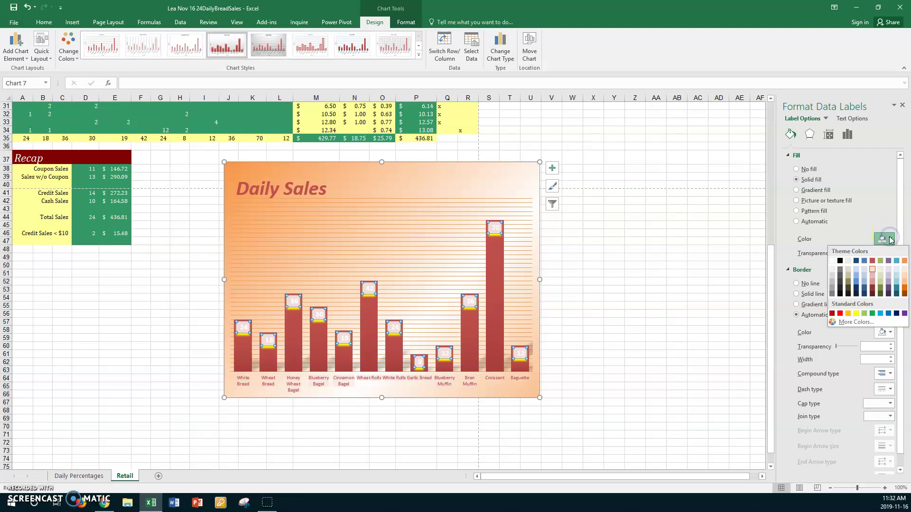
click(887, 268)
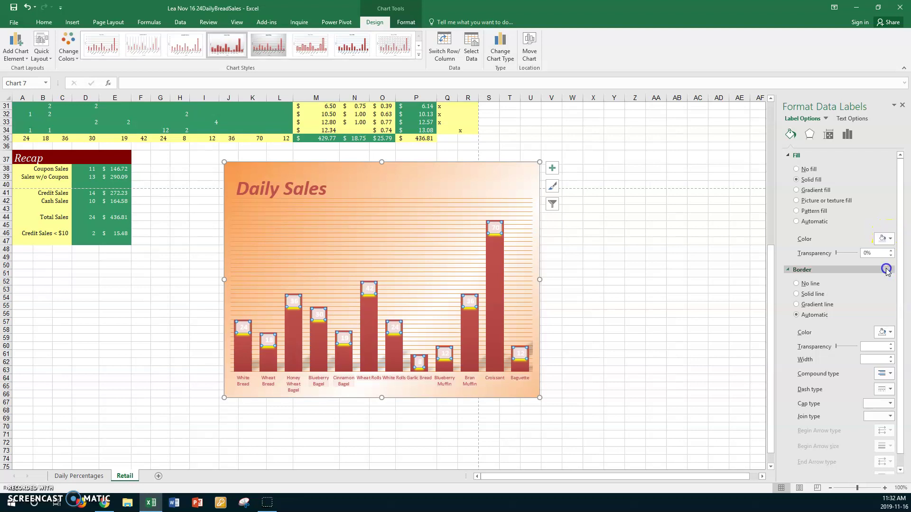
click(894, 243)
click(892, 241)
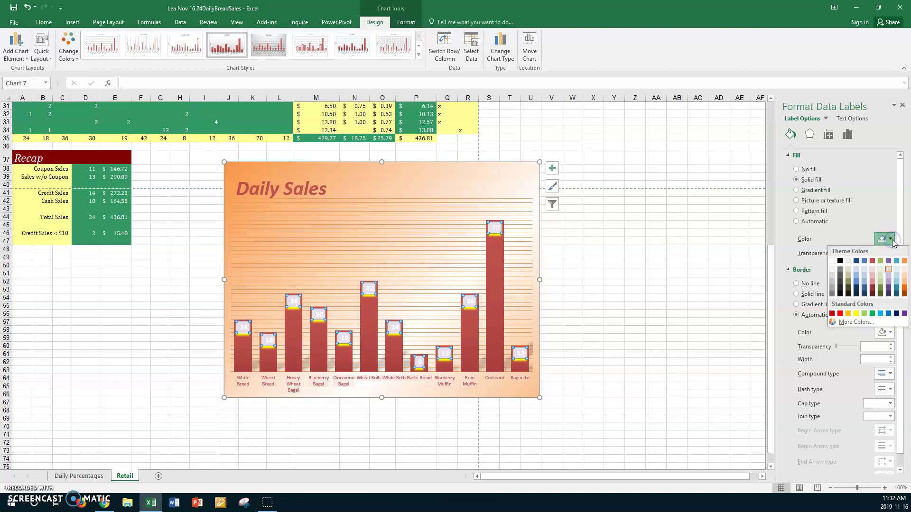
click(857, 270)
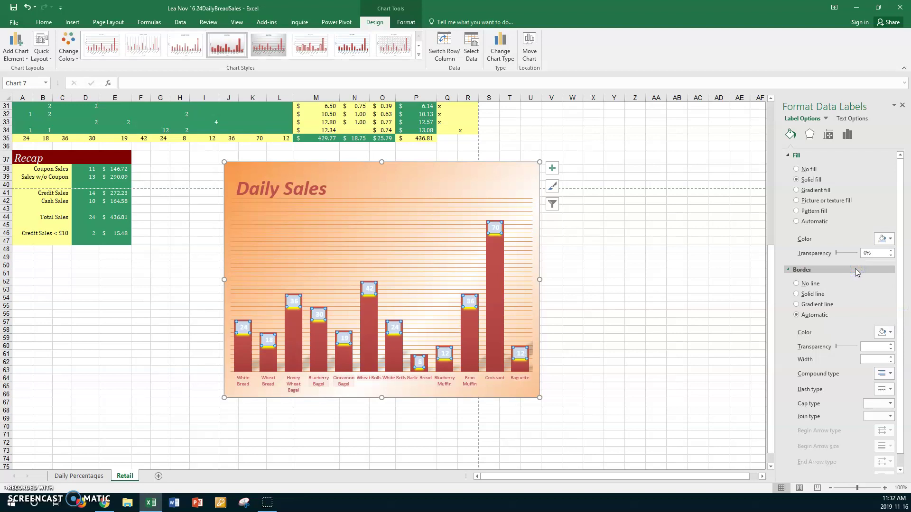
- Make the data label numbers dark red and enter 85% fill transparency
click(44, 22)
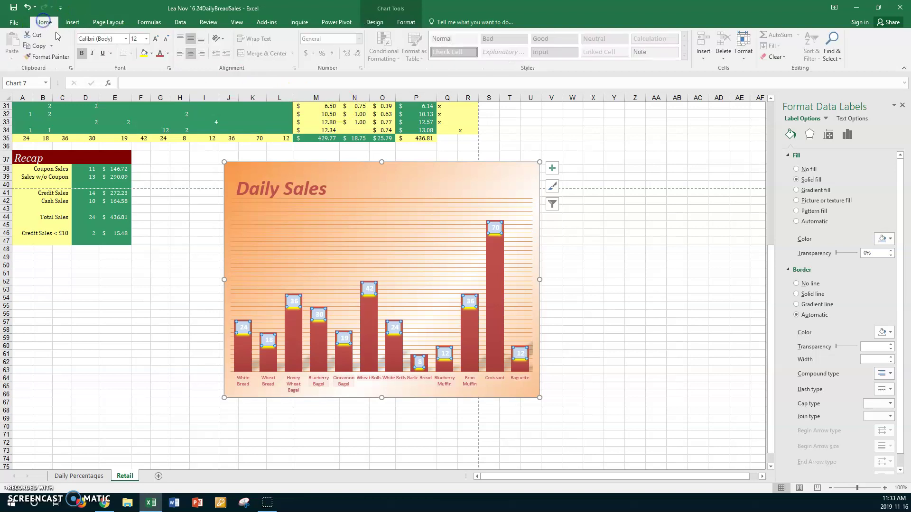
click(159, 53)
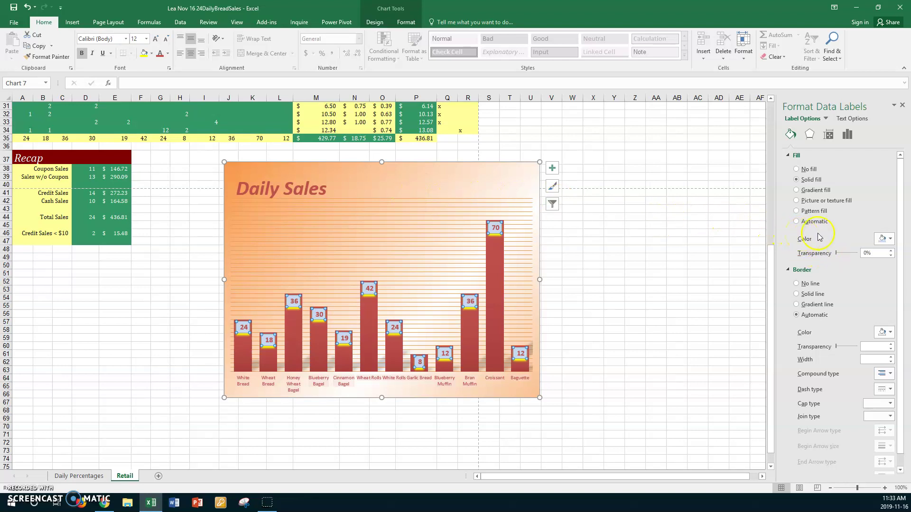
double_click(867, 253)
text(85)
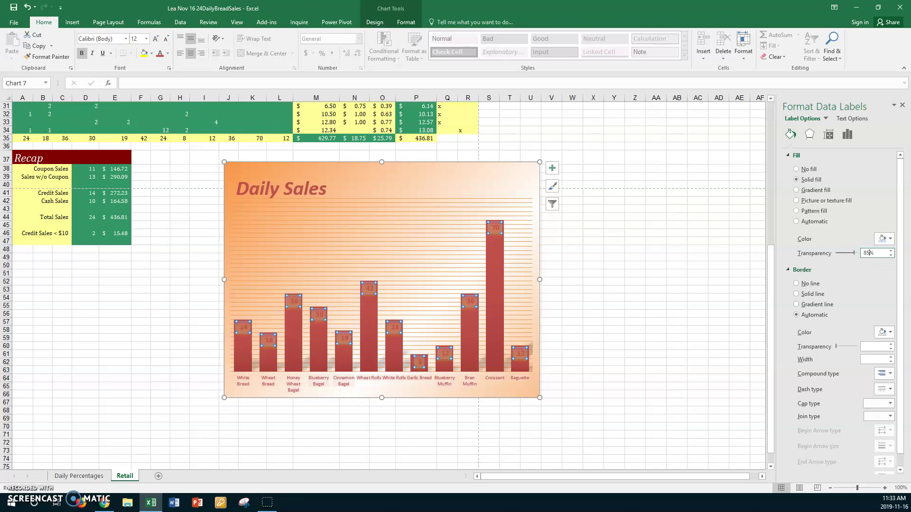
- Reduce the labels' fill transparency to 16%
click(866, 254)
click(855, 254)
drag(856, 256, 841, 258)
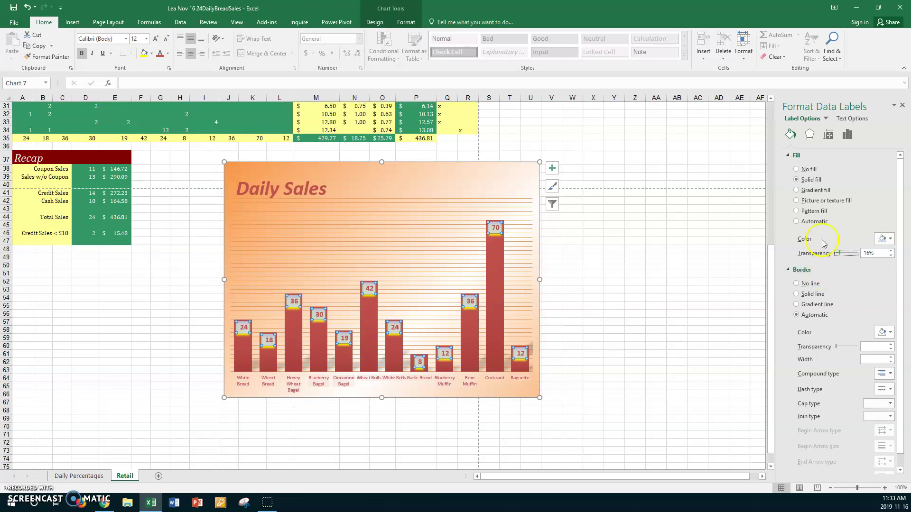
click(810, 135)
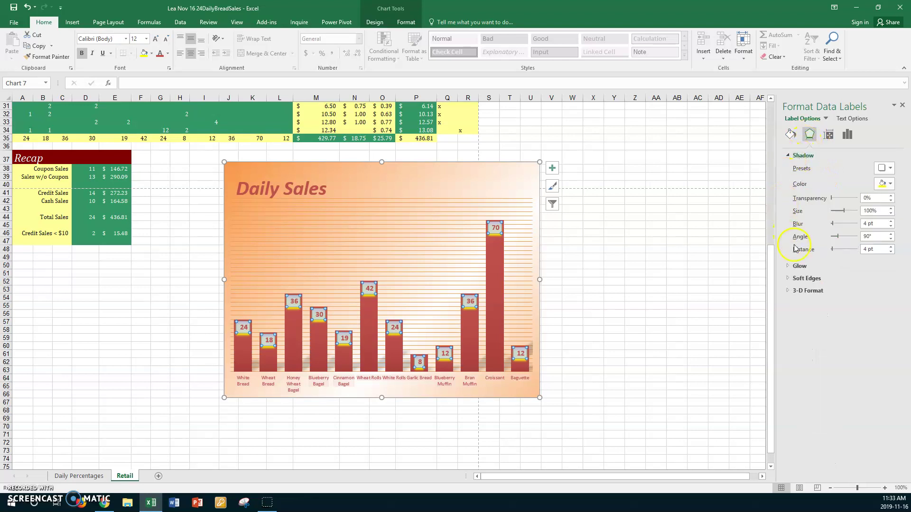
- Apply a Circle top bevel to the data labels under 3-D Format
click(788, 291)
click(795, 306)
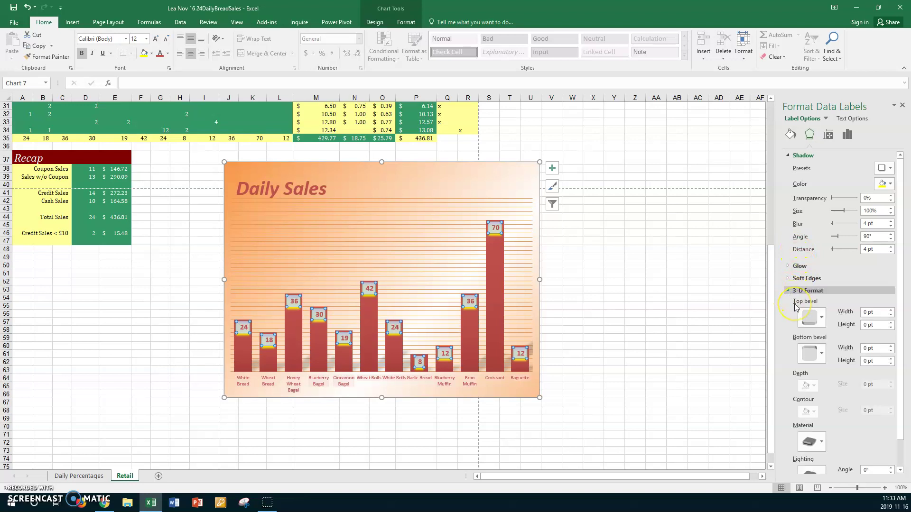
scroll(885, 365, down, 2)
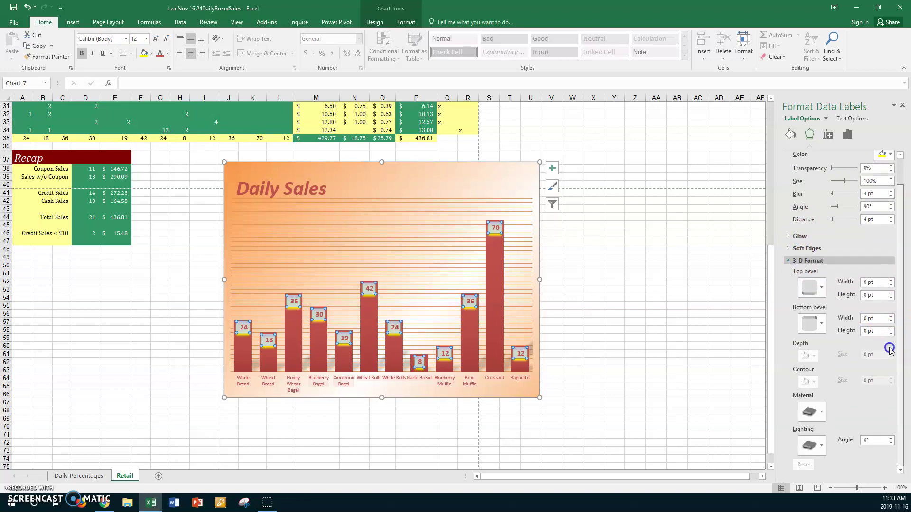
click(823, 288)
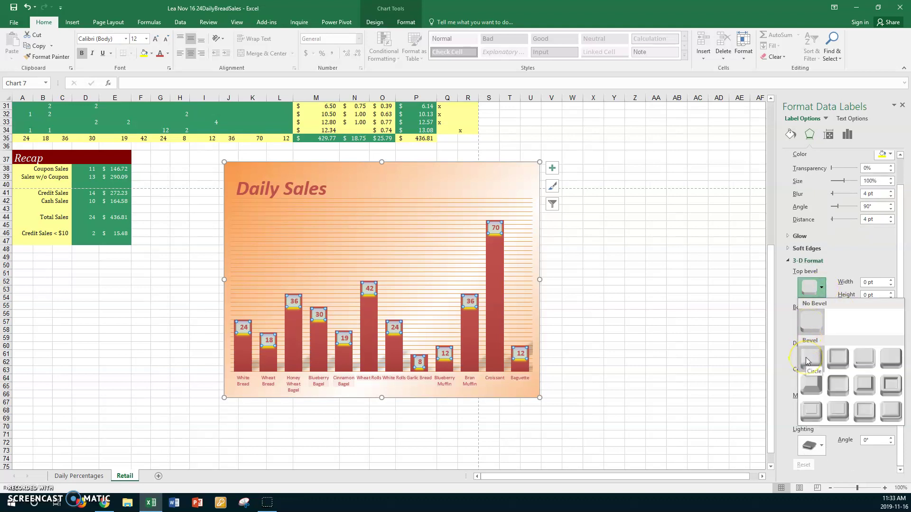
click(865, 357)
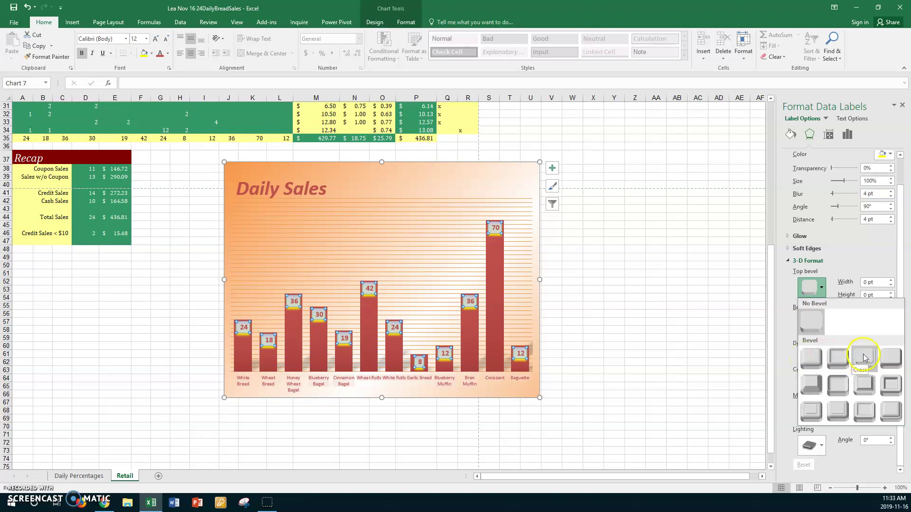
click(812, 359)
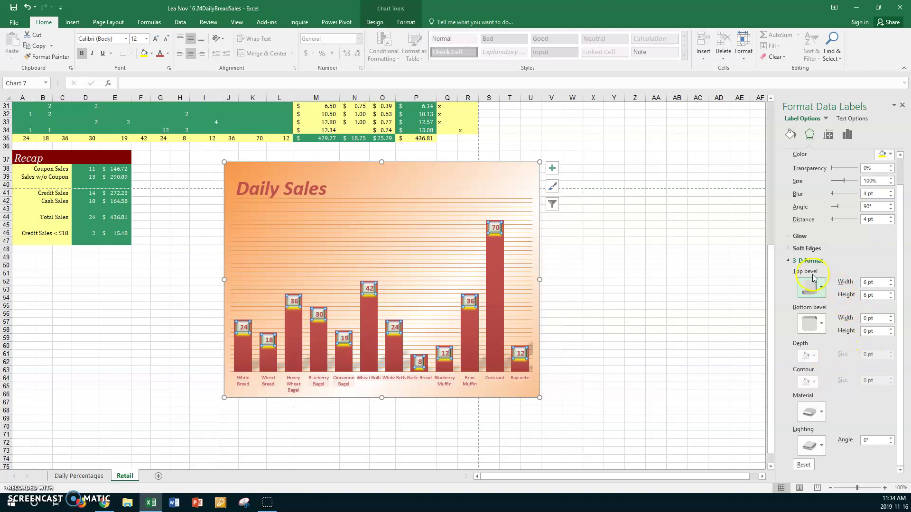
- Try the Cross and another top bevel, then return to Circle at 6 pt by 6 pt
click(830, 294)
click(824, 293)
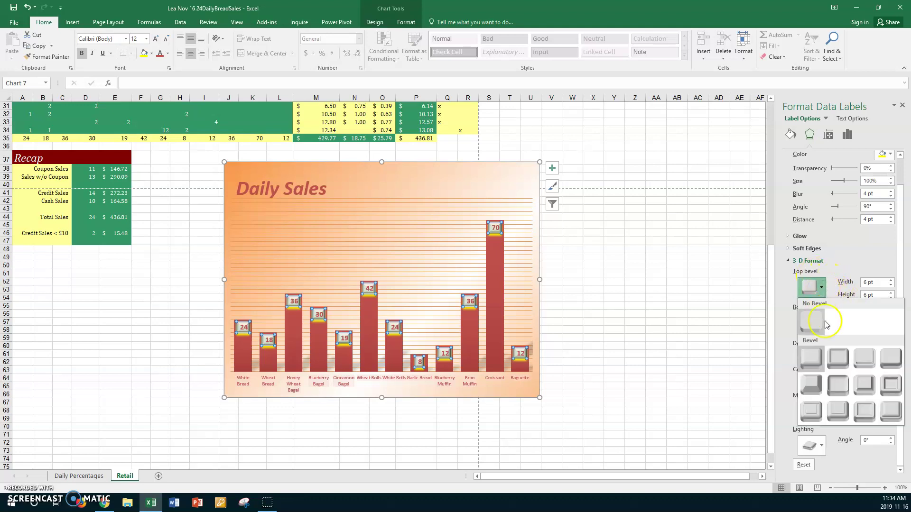
click(862, 359)
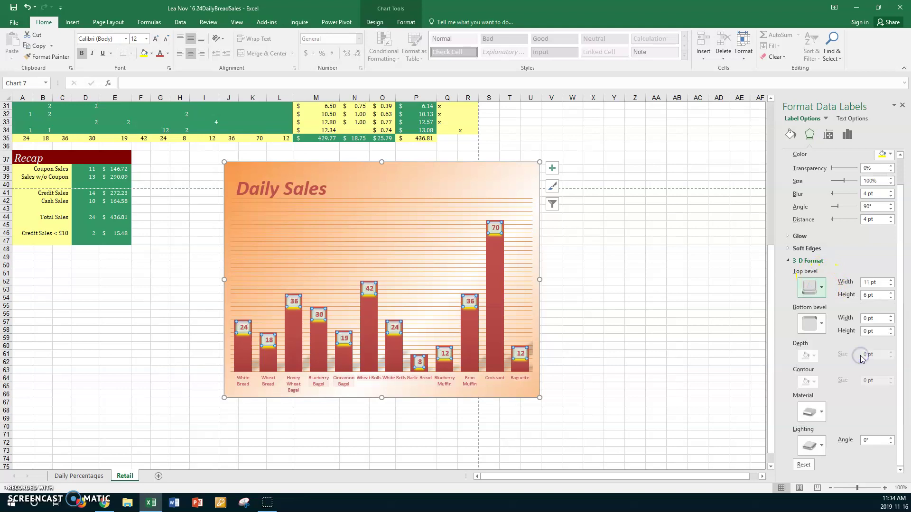
click(831, 289)
click(825, 292)
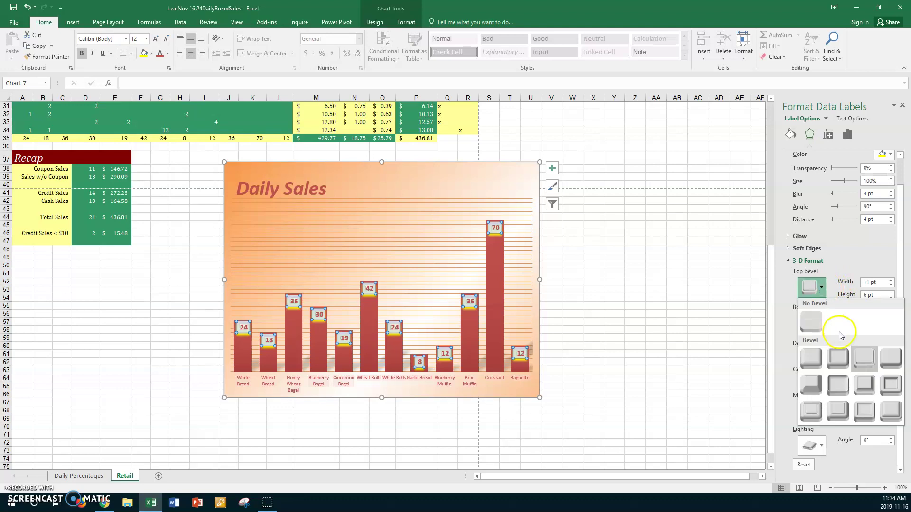
click(838, 403)
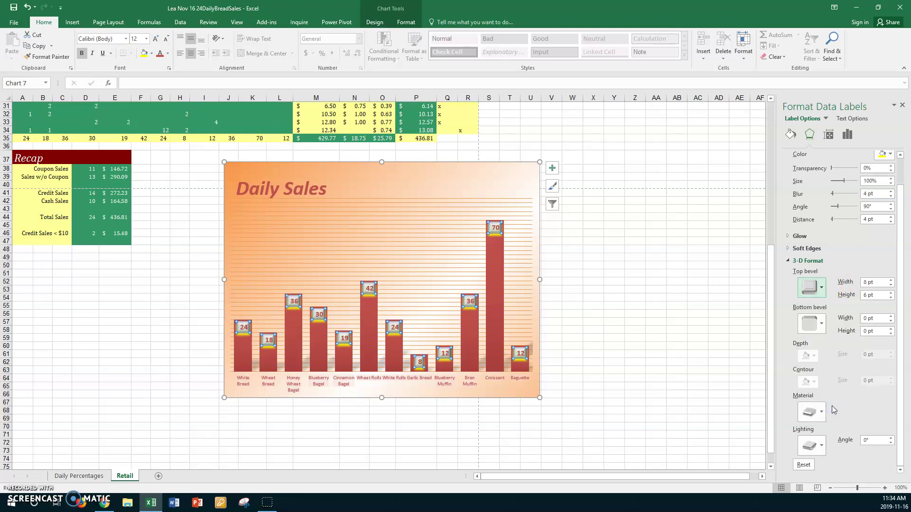
click(849, 308)
click(820, 289)
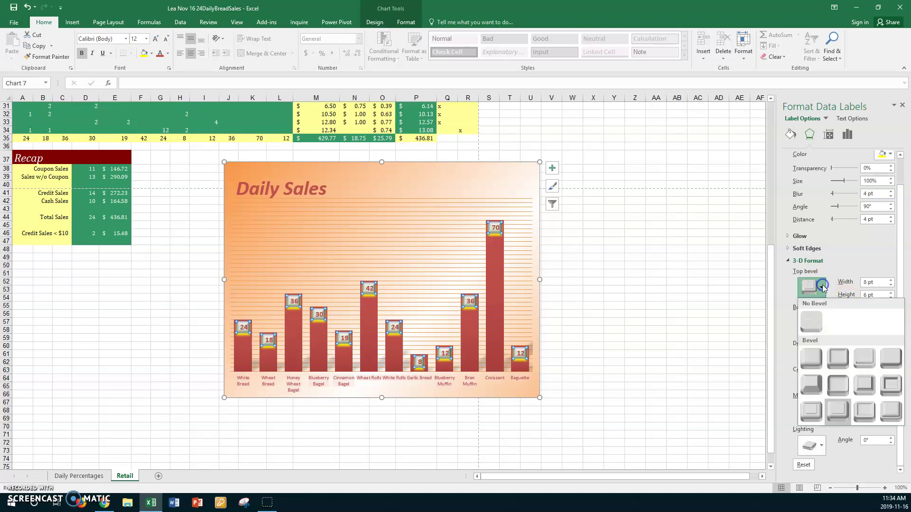
click(812, 357)
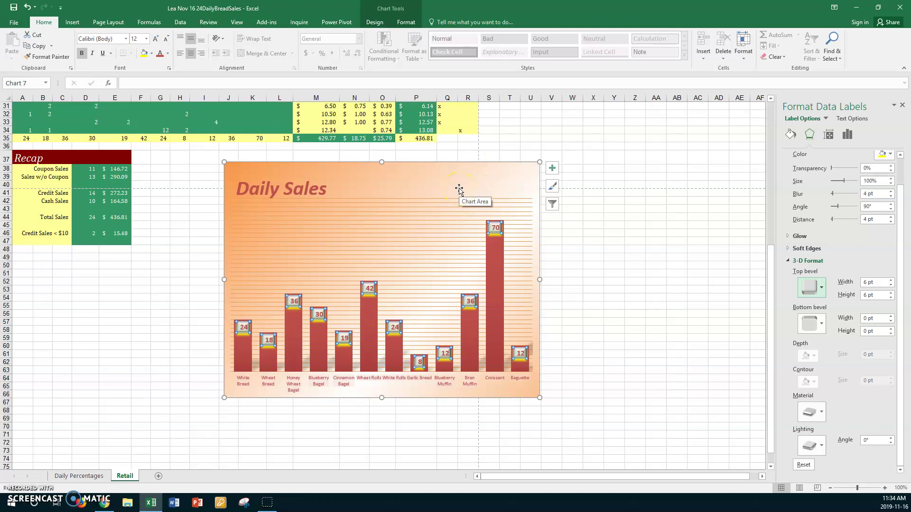
- Drag the Daily Sales chart down-left beneath the Recap table and deselect it
drag(465, 170, 259, 259)
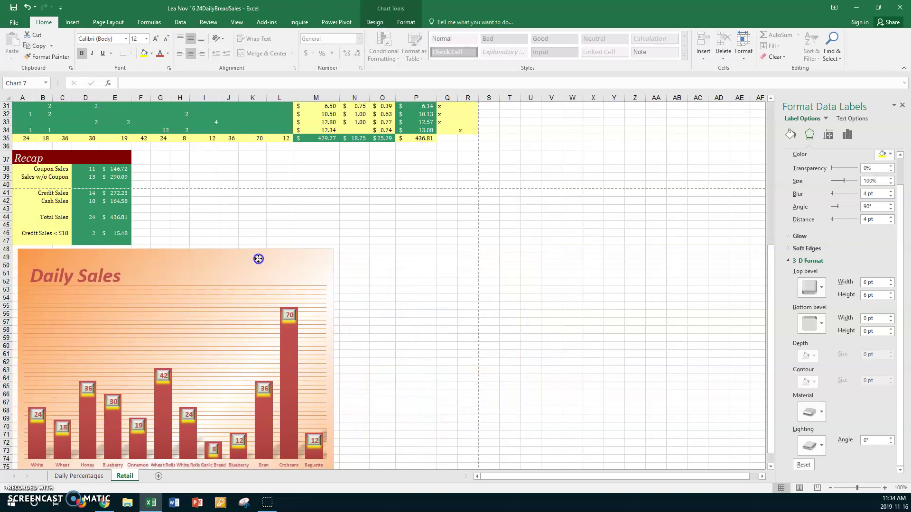
click(312, 207)
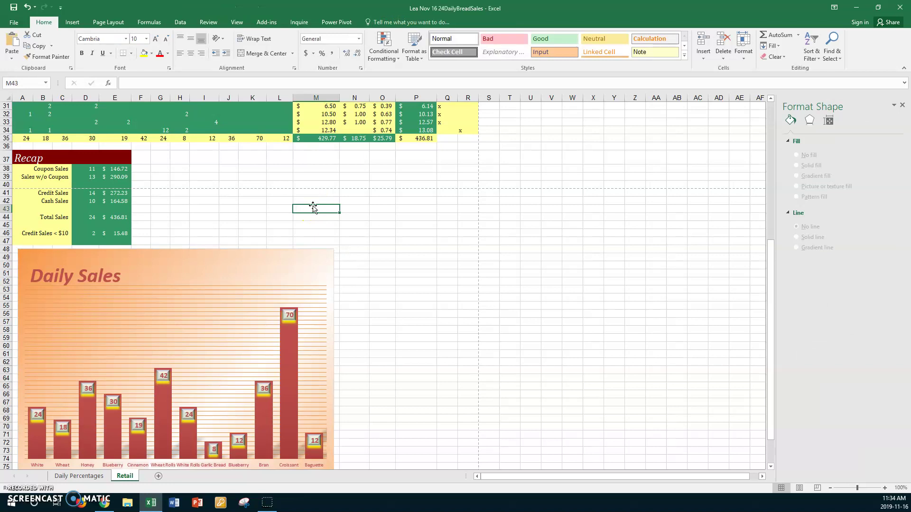
click(295, 209)
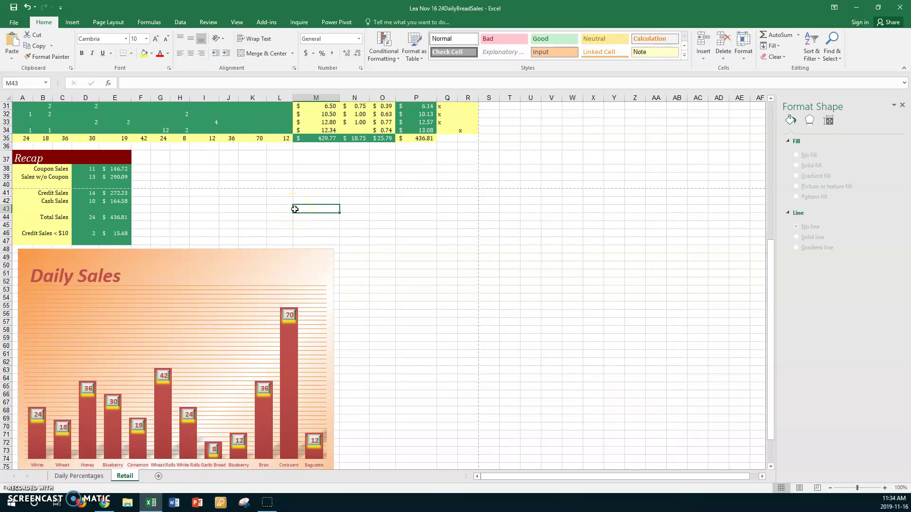